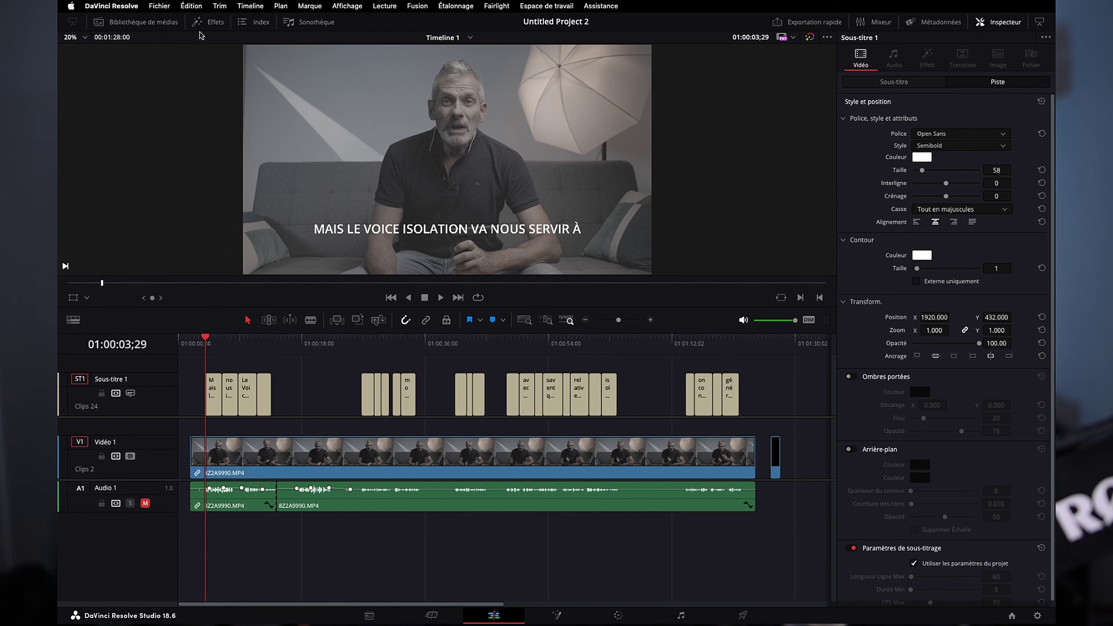
Apply the Flou de zoom effect to the 8Z2A9990.MP4 clip on the Vidéo 1 track
left_click(205, 25)
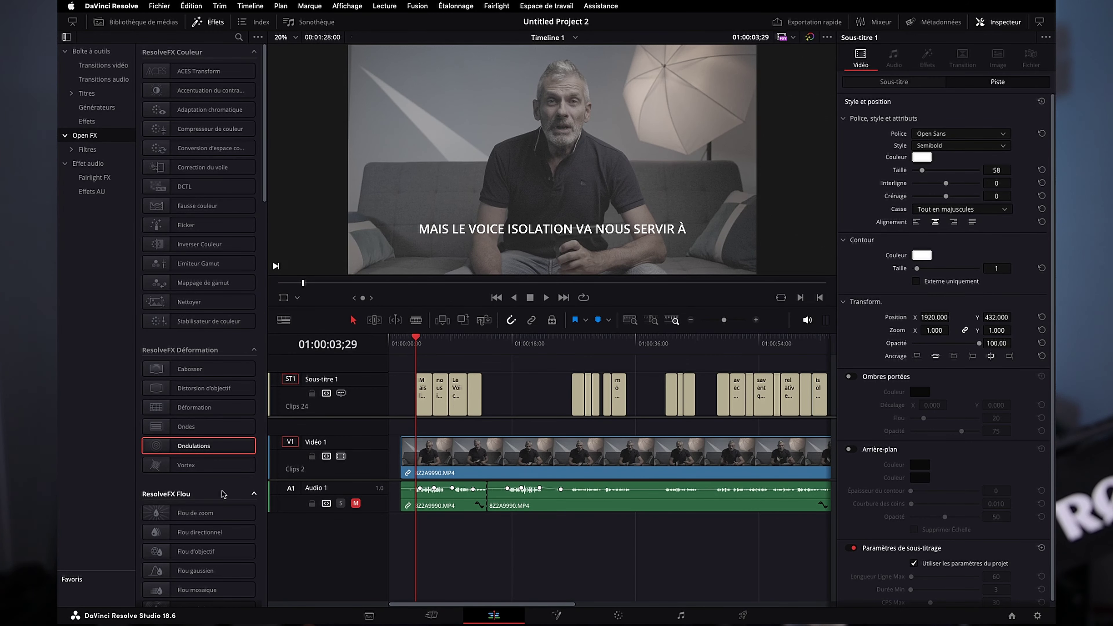
left_click_drag(195, 513, 511, 462)
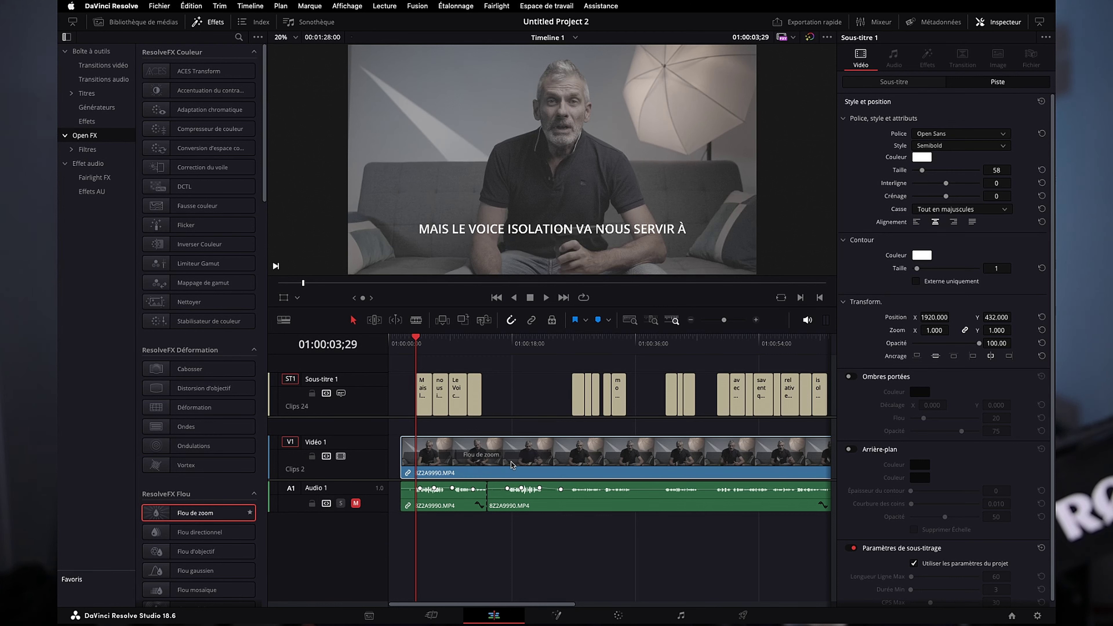
left_click_drag(511, 463, 513, 459)
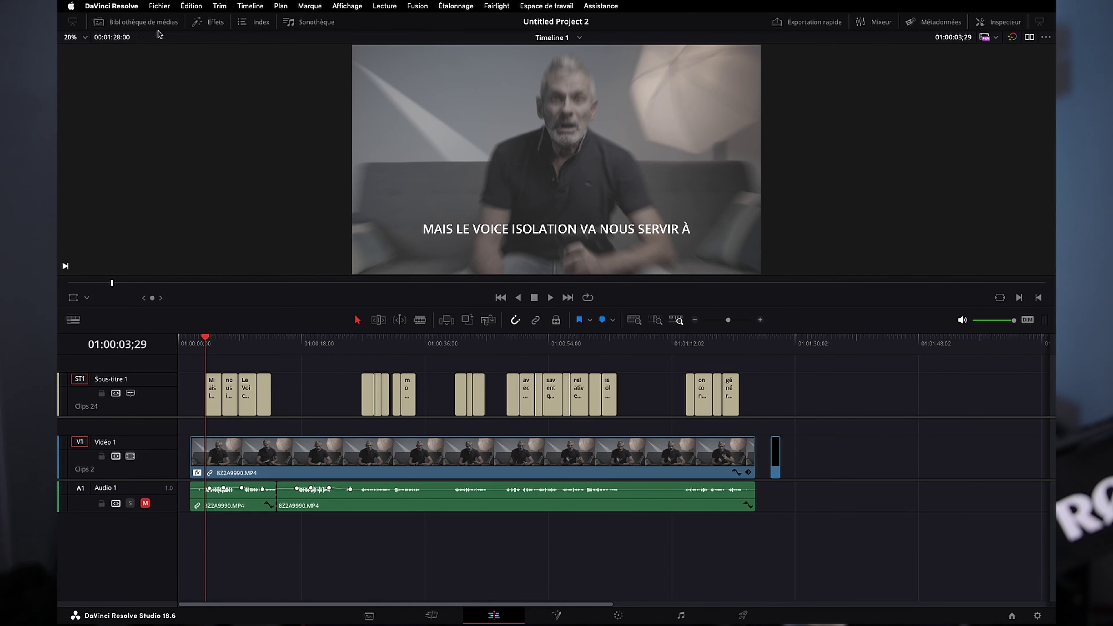
Bring up the export dialog for the shared Master bin and dismiss it without saving
left_click(159, 22)
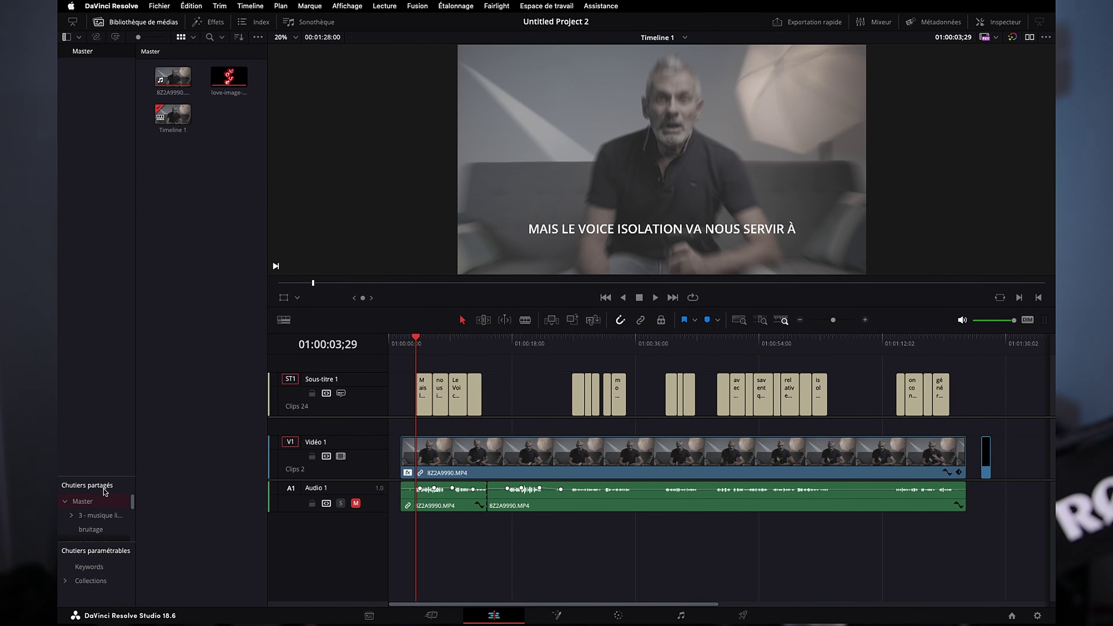
right_click(96, 503)
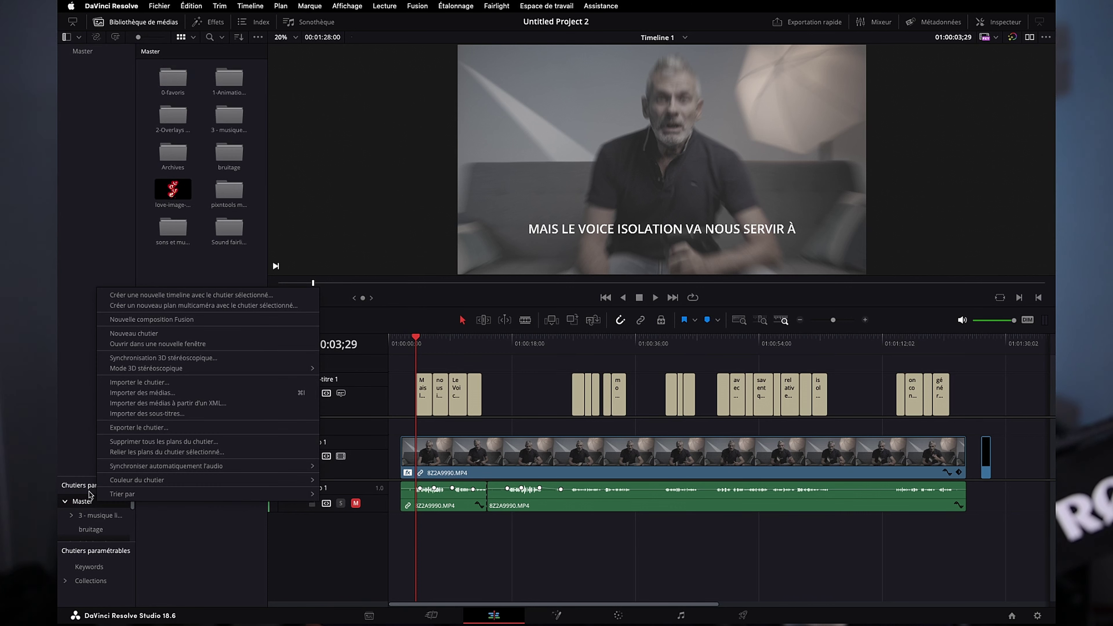
left_click(249, 433)
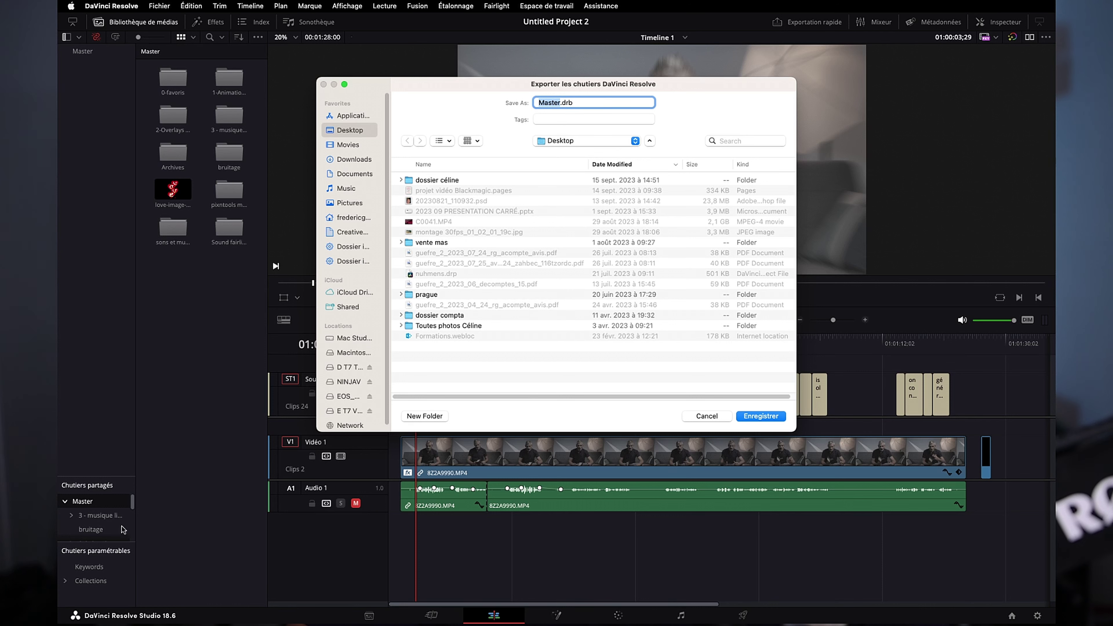
left_click(707, 416)
Go to the export page and examine the preset options for the Custom Export settings
left_click(742, 616)
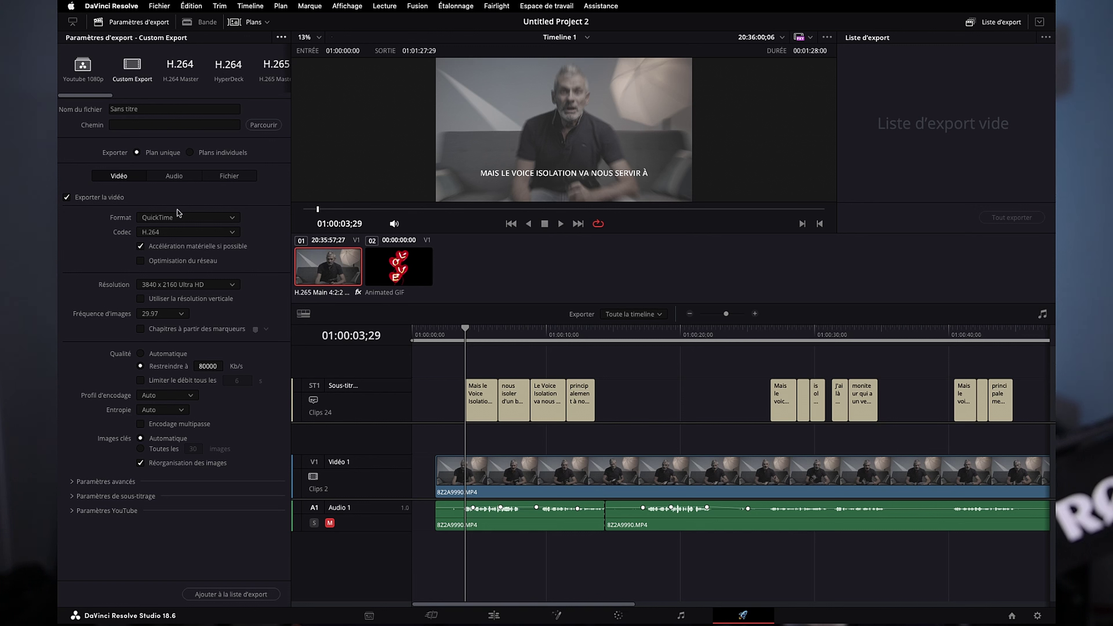
left_click(281, 38)
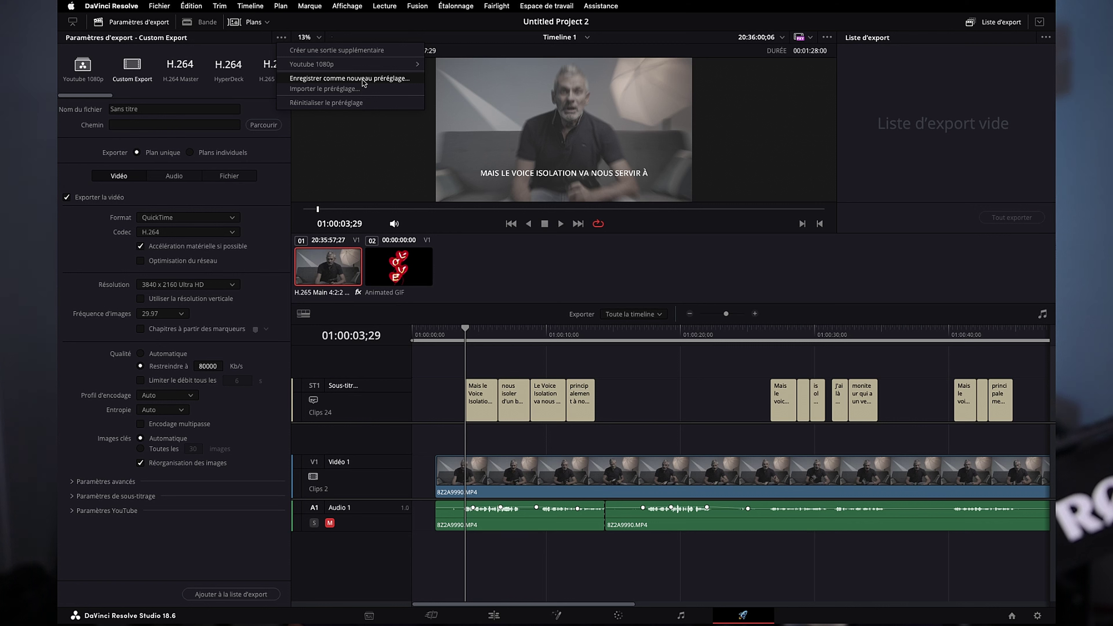
mouse_move(360, 68)
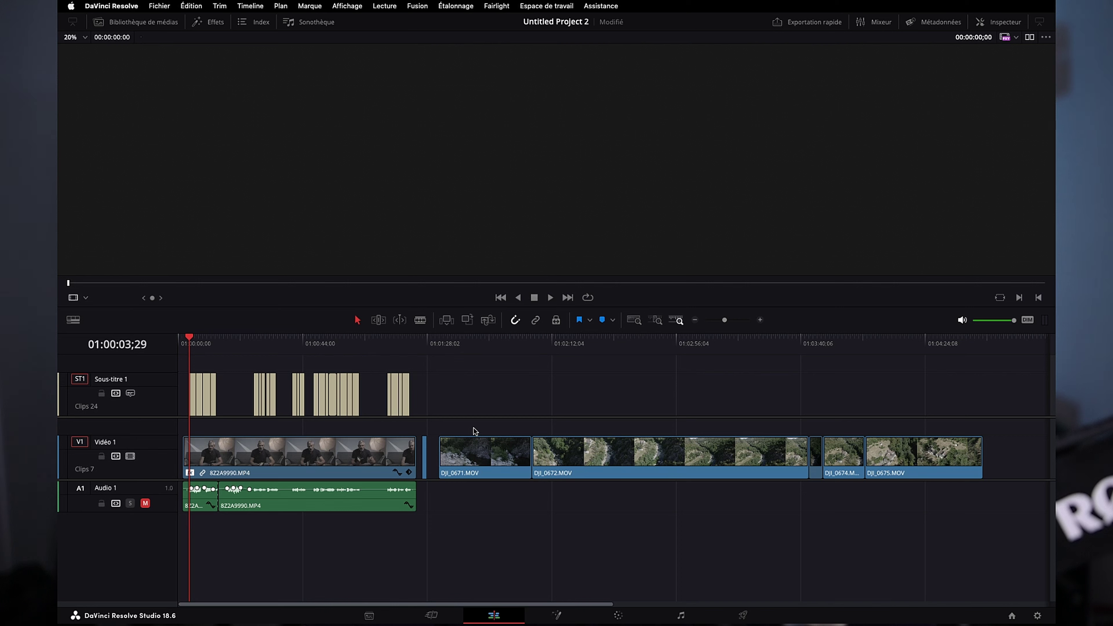
Select all the DJI clips on Vidéo 1 and set their speed to 200% with Timeline Ripple enabled
left_click_drag(475, 430, 956, 504)
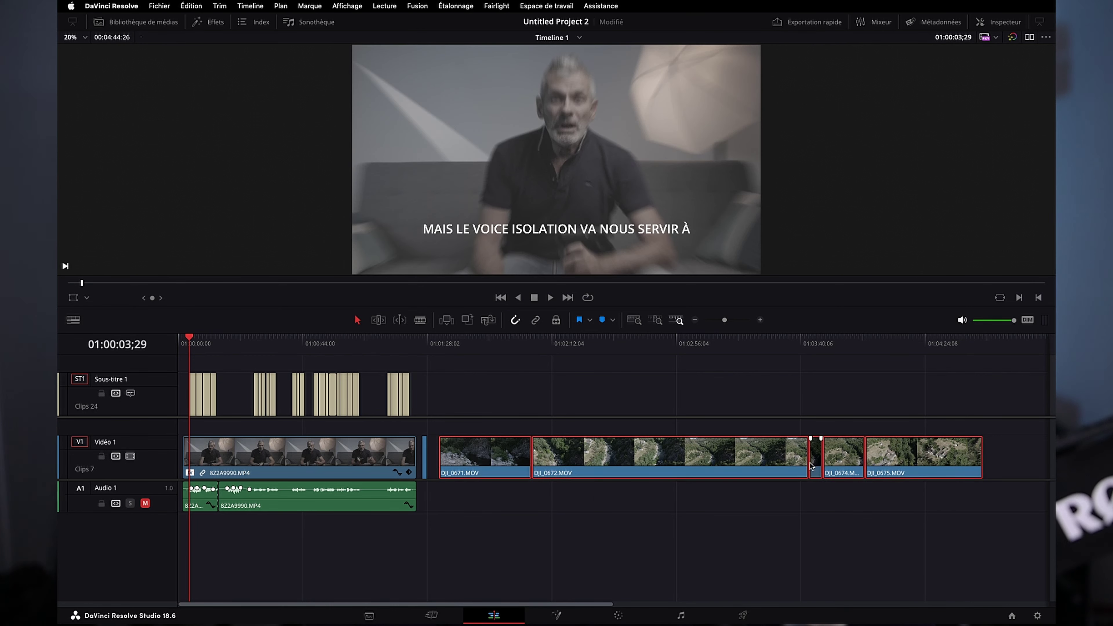
left_click(1005, 23)
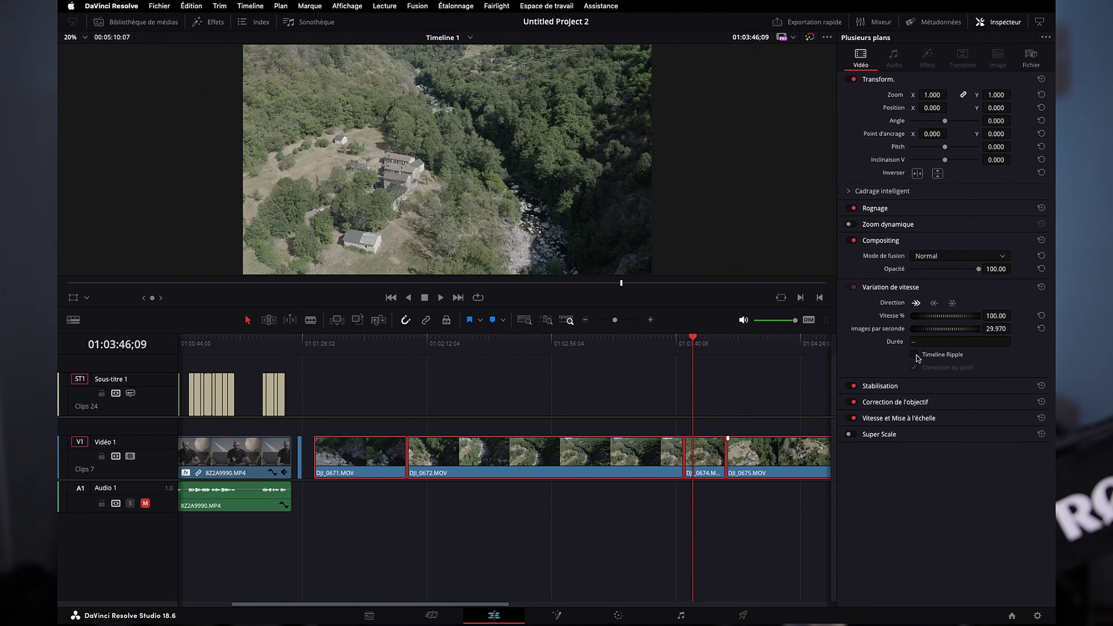
left_click(994, 316)
type("100")
key("Return")
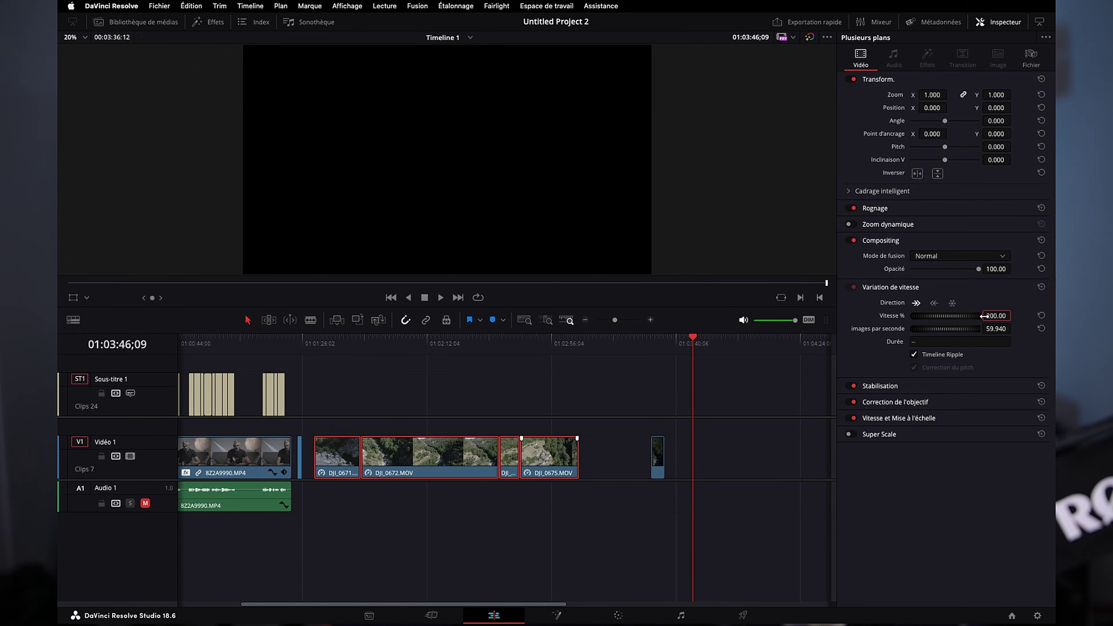
Open the Fusion composition clip on the Fusion page and show its Extrude3D1 node in the viewer
left_click_drag(310, 346, 517, 386)
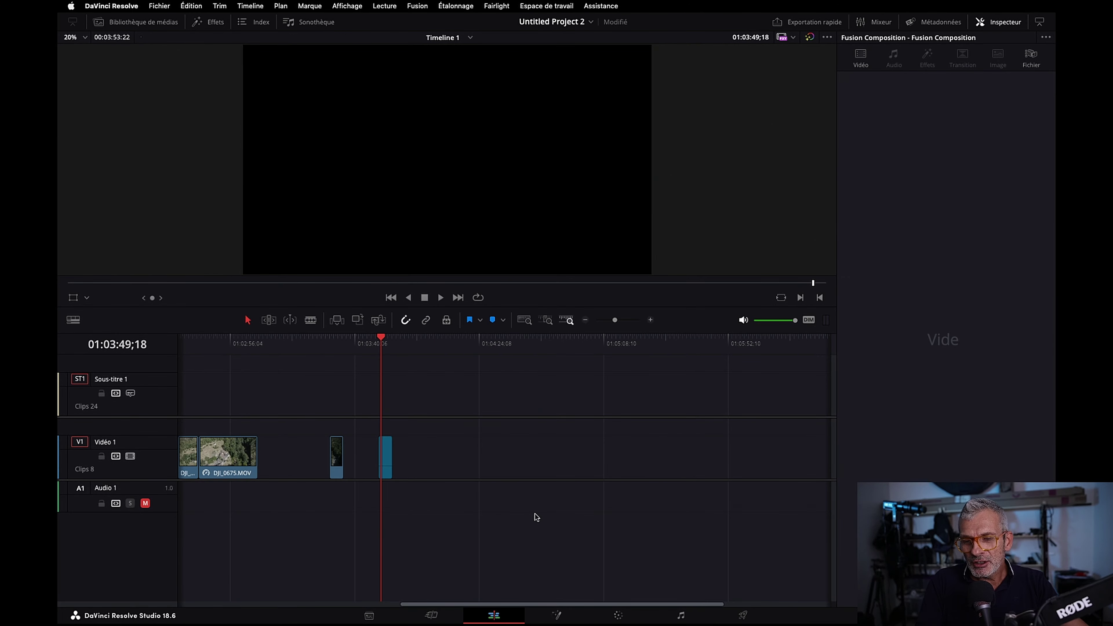
left_click(557, 615)
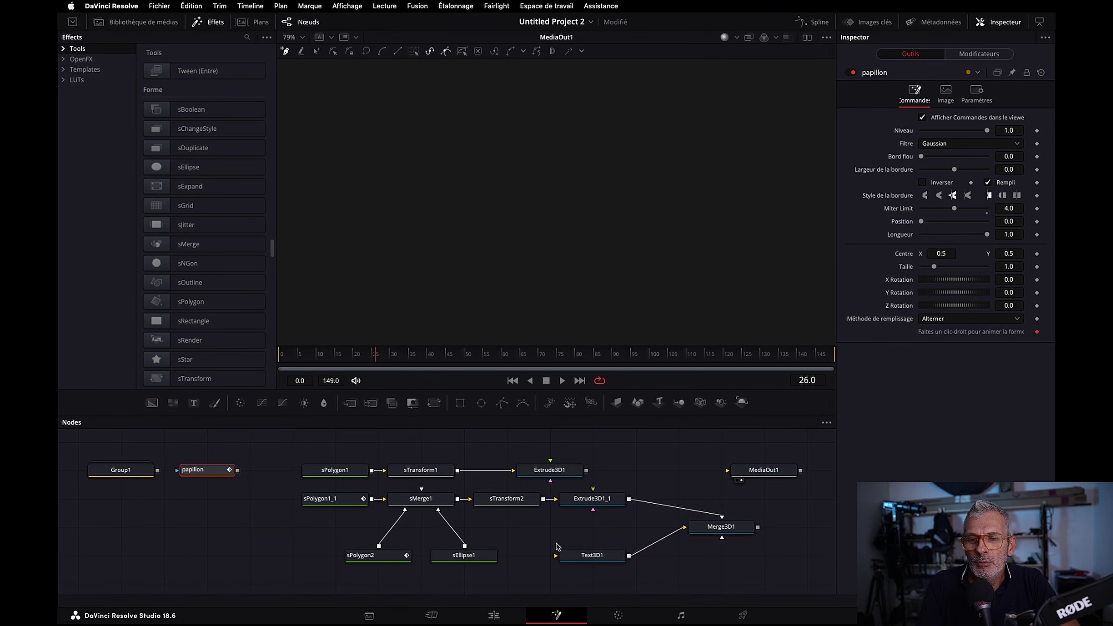
left_click(528, 480)
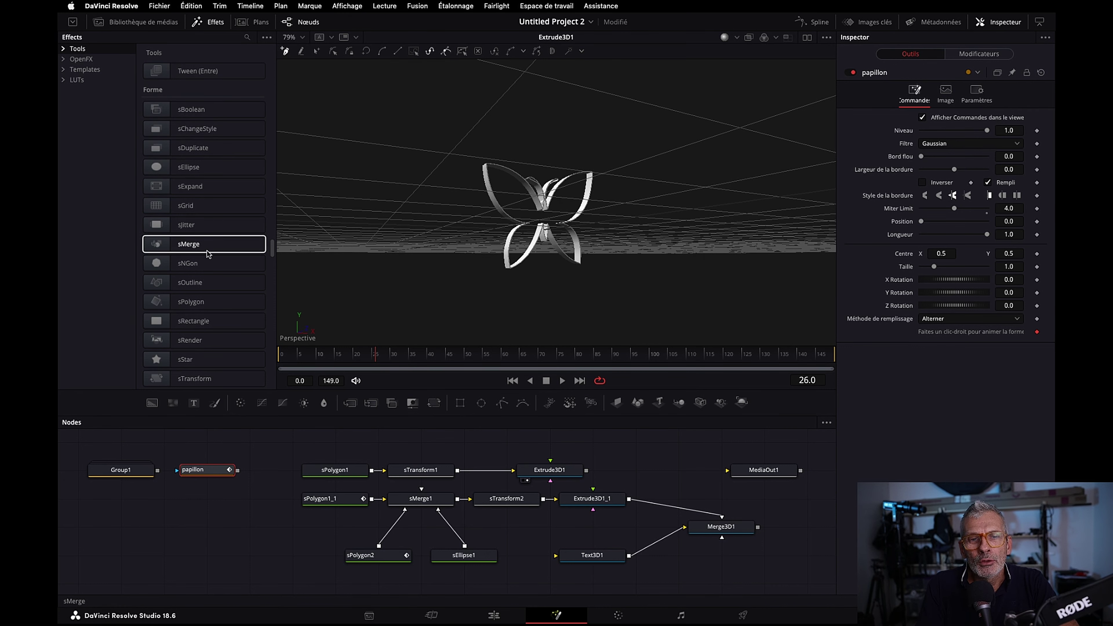
Add sStar and sEllipse nodes, replace the star with an sNGon, add an sRectangle, and preview the shapes
left_click_drag(207, 359, 204, 537)
key("1")
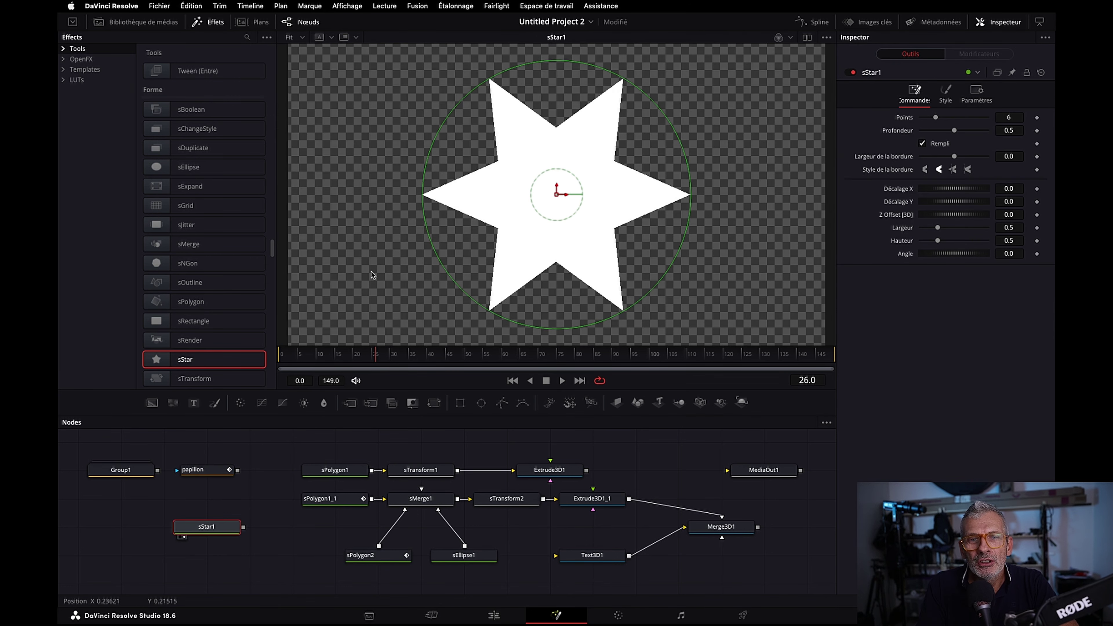
left_click_drag(193, 167, 345, 280)
left_click_drag(193, 213, 236, 525)
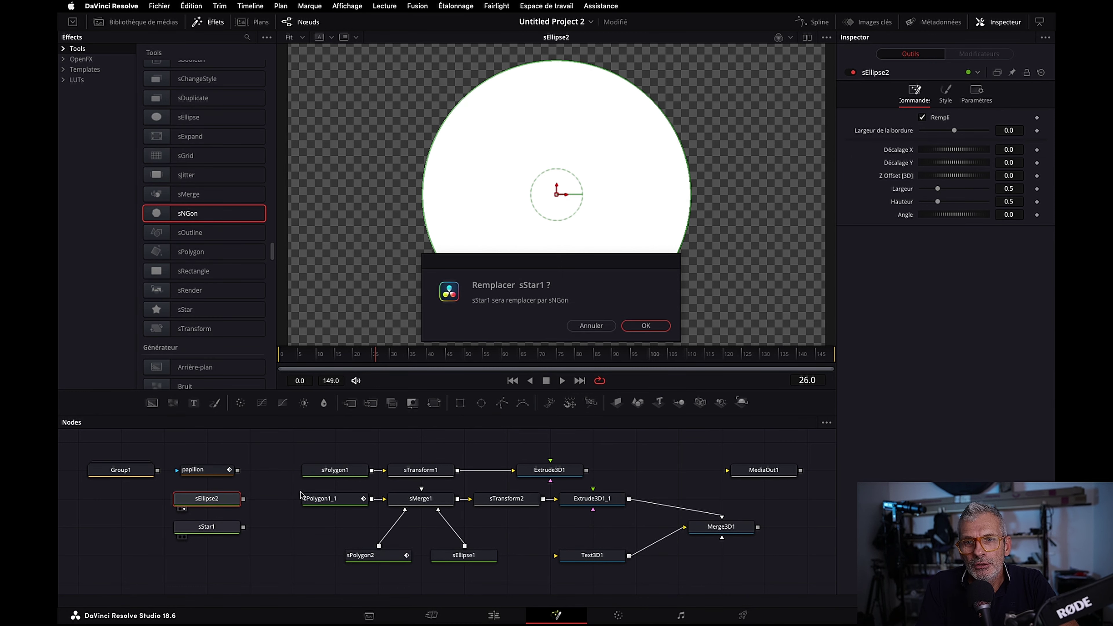
left_click_drag(193, 271, 253, 566)
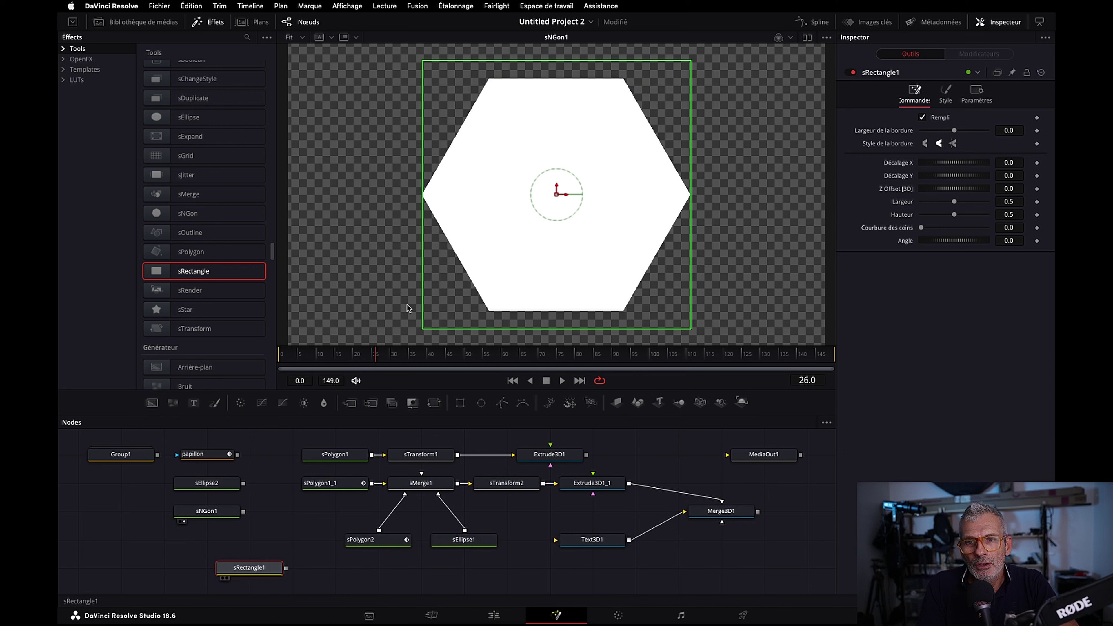
left_click_drag(407, 308, 408, 307)
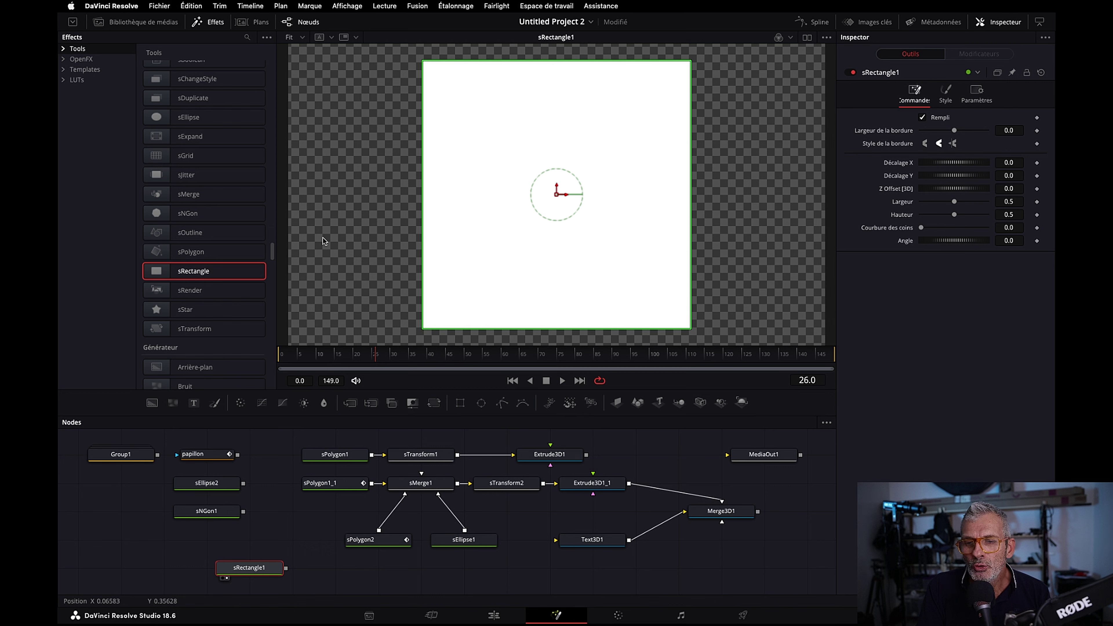
Examine the extruded butterfly of Extrude3D1 and the combined Merge3D1 logo and text from different angles in the 3D viewer
left_click_drag(552, 456, 539, 272)
scroll(584, 275, "up", 3)
scroll(584, 276, "down", 4)
scroll(584, 275, "up", 3)
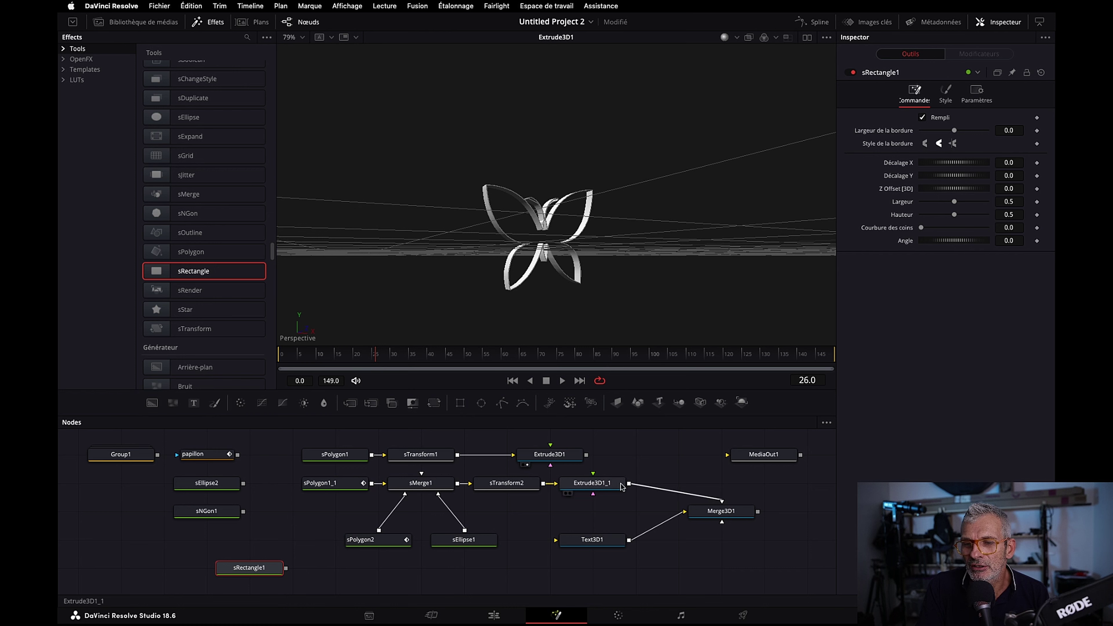
left_click(698, 521)
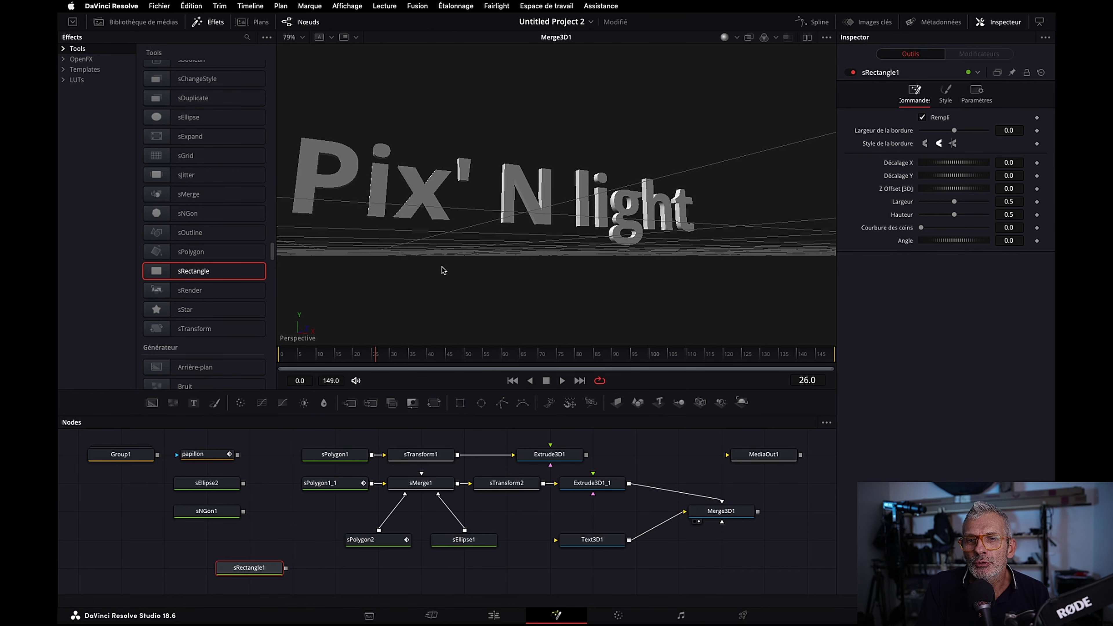
left_click_drag(442, 270, 678, 258)
left_click_drag(573, 251, 621, 259)
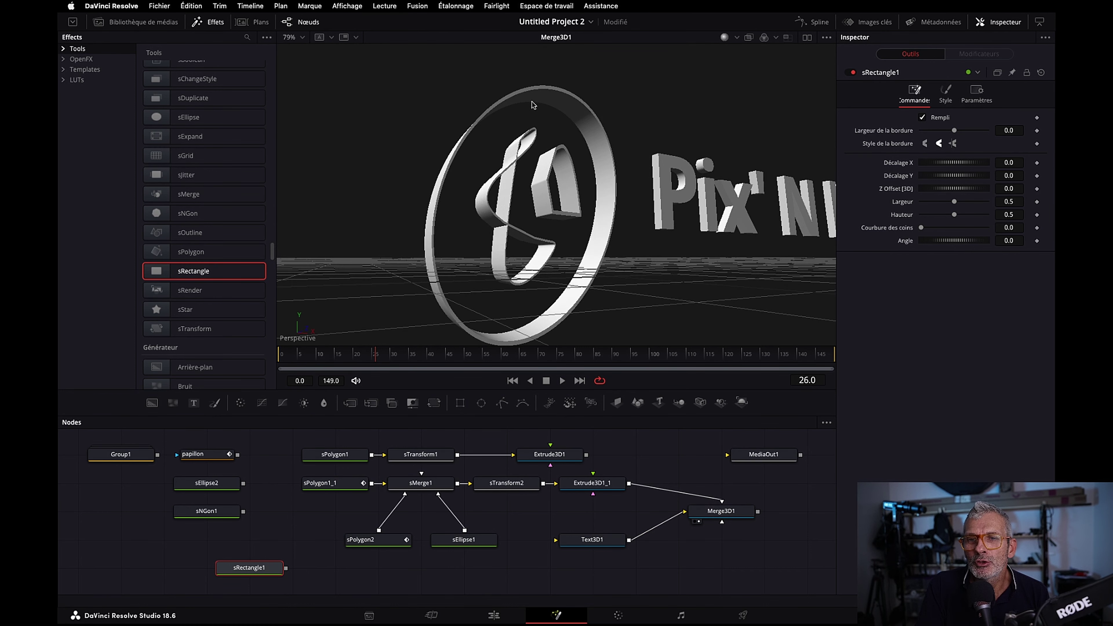
scroll(540, 263, "up", 1)
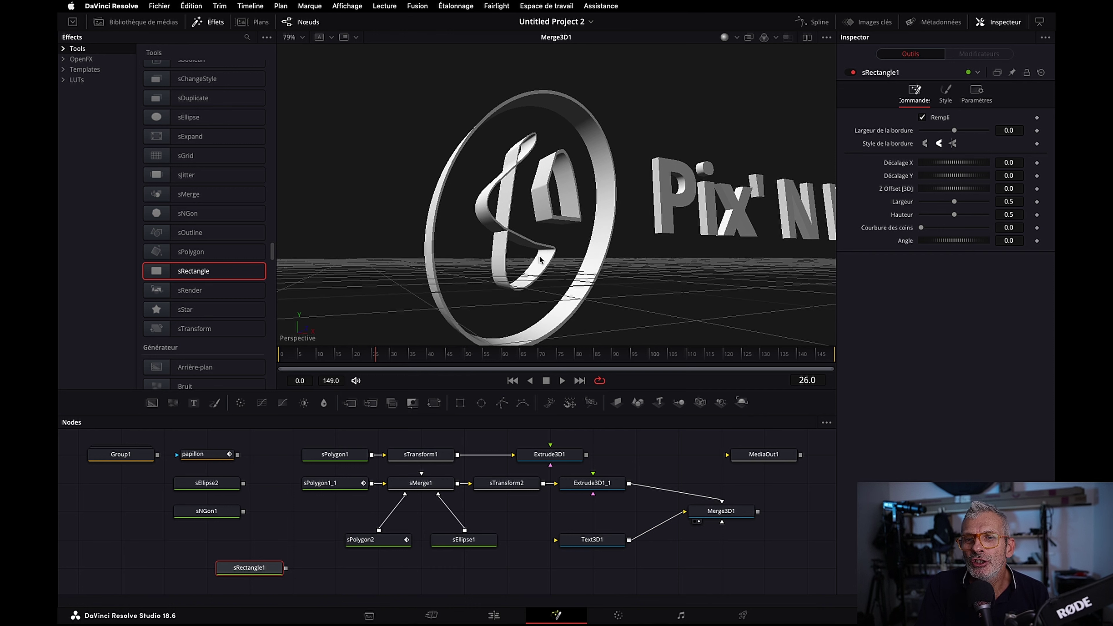
scroll(541, 261, "down", 3)
scroll(540, 260, "up", 3)
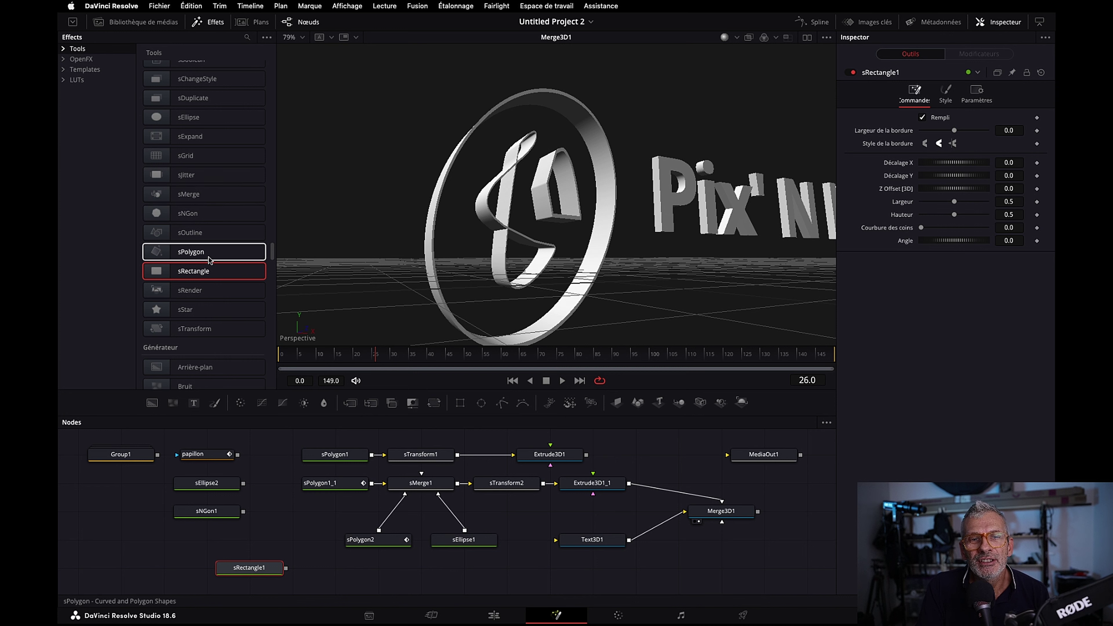
Add an sPolygon node below the papillon node and draw a freeform open path of straight and curved segments
left_click_drag(211, 257, 224, 520)
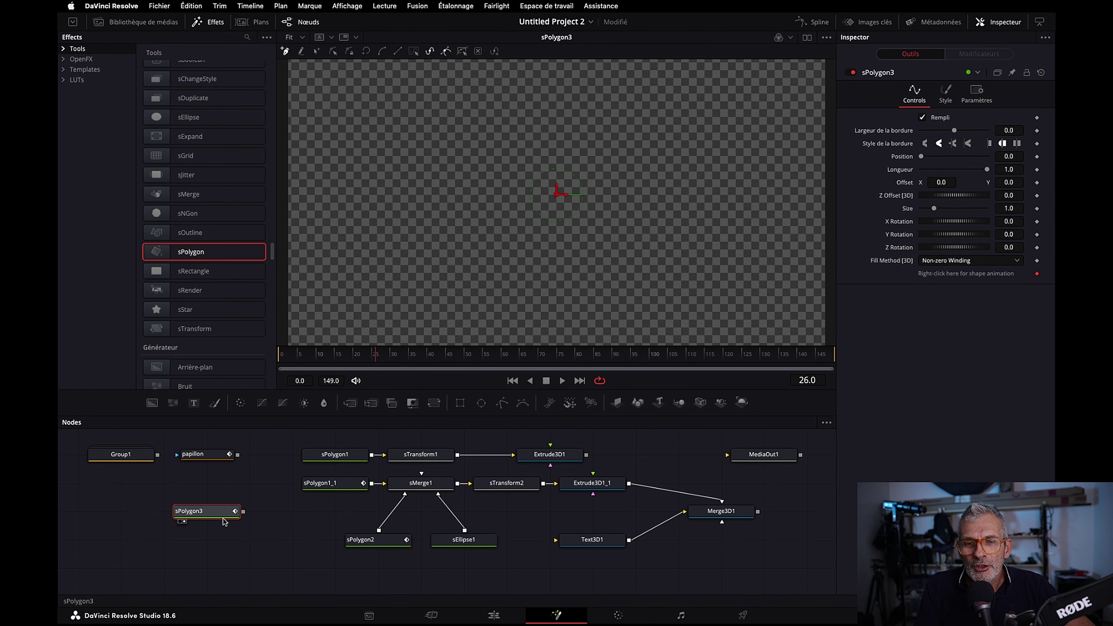
left_click(433, 147)
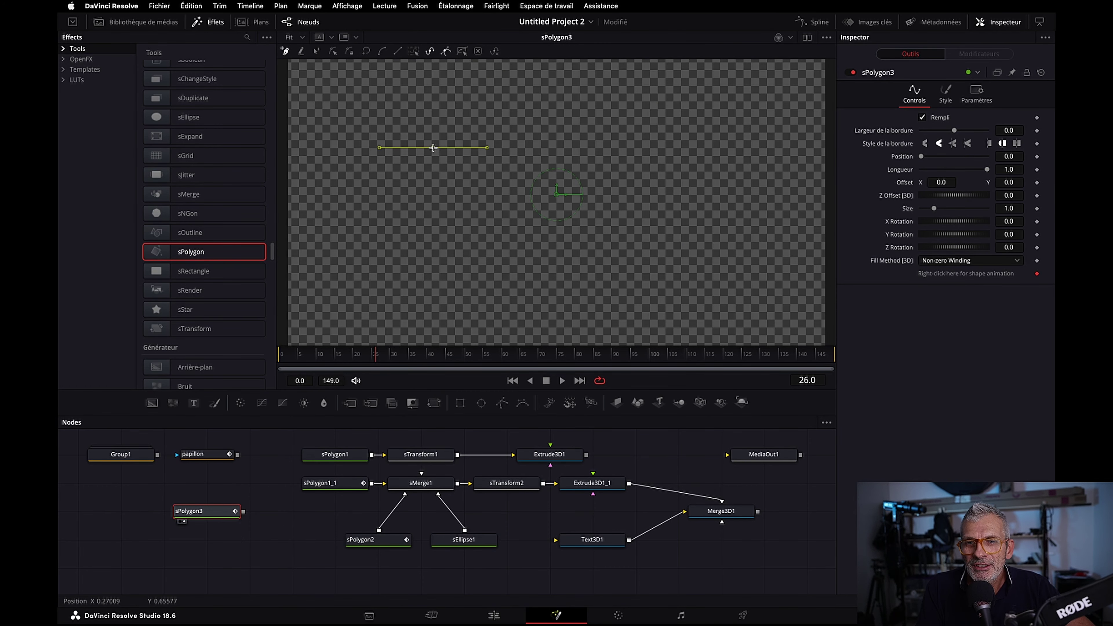
left_click(421, 205)
left_click_drag(471, 241, 529, 260)
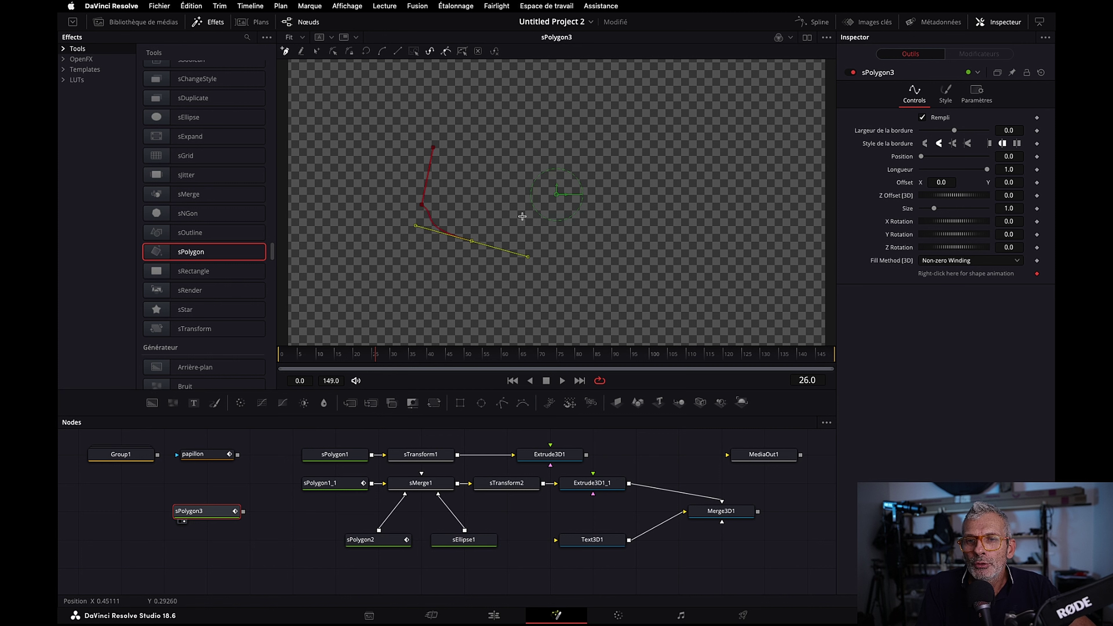
left_click(526, 142)
left_click(543, 109)
left_click(493, 119)
left_click(525, 217)
left_click(574, 280)
left_click(452, 300)
left_click(433, 269)
left_click(465, 182)
left_click(447, 129)
left_click(405, 134)
Reshape the open path's leftmost lower point, then show the path as an unfilled outline with border width 0.01
mouse_move(422, 204)
left_mouse_down()
mouse_move(427, 193)
mouse_move(406, 198)
left_mouse_up()
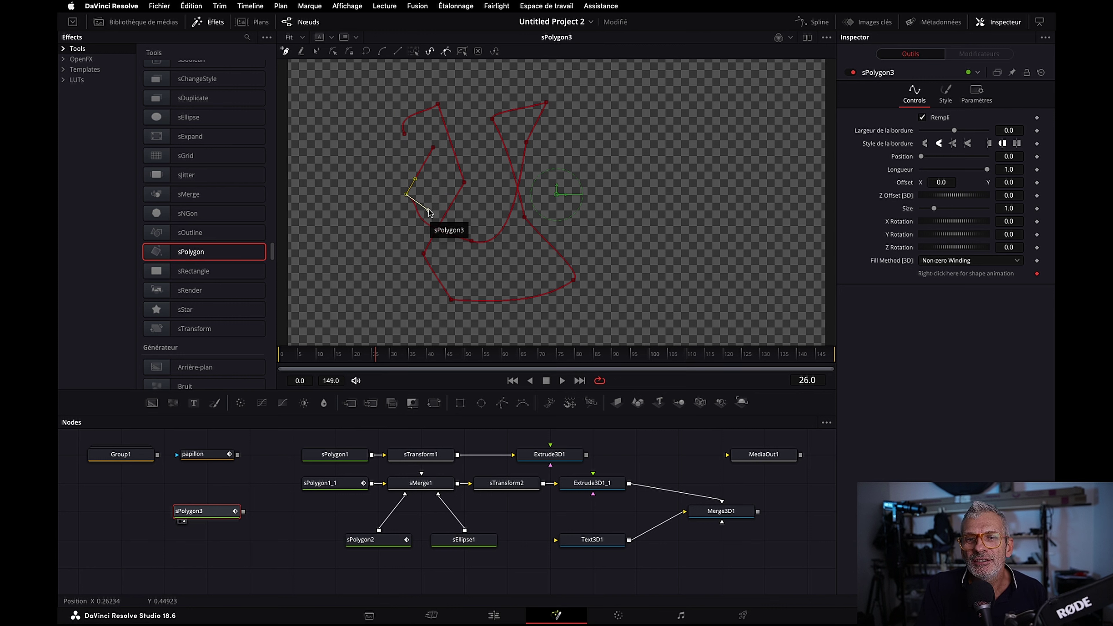
mouse_move(429, 212)
left_mouse_down()
mouse_move(393, 179)
mouse_move(431, 207)
left_mouse_up()
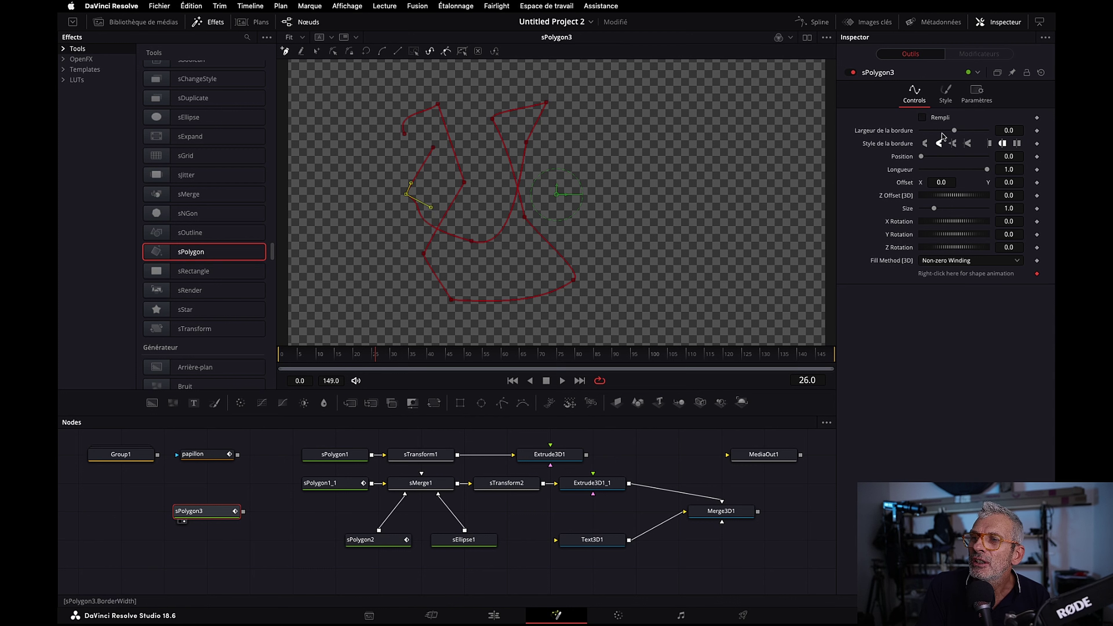
left_click_drag(955, 132, 957, 135)
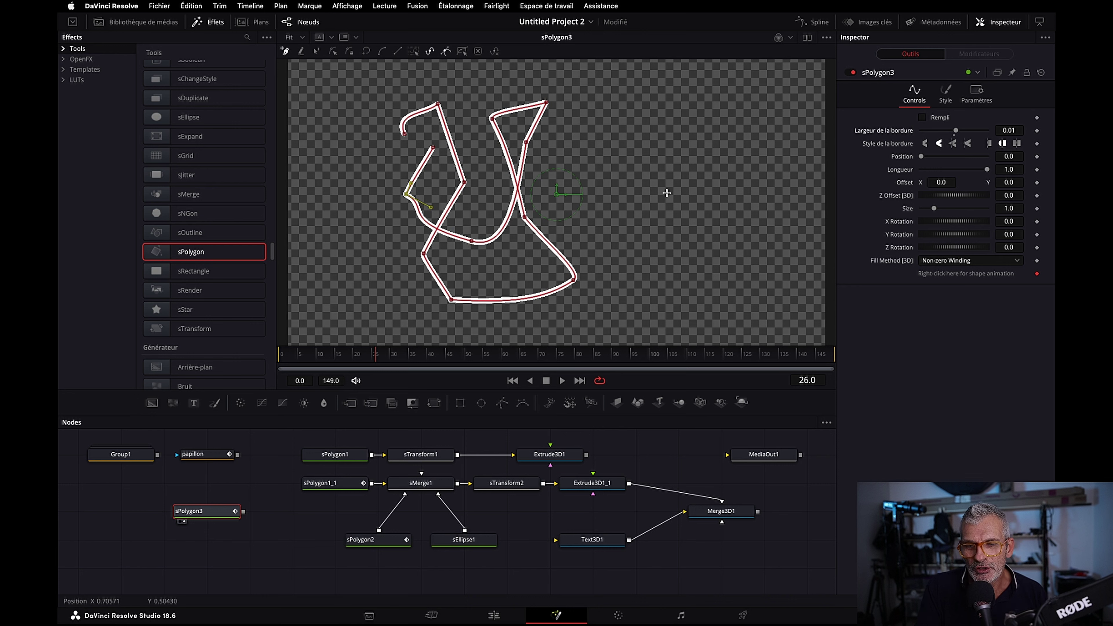
Draw a new closed figure-eight polygon with six corner points on sPolygon3, left of the viewer's centre
left_click(509, 278)
left_click(464, 200)
left_click(521, 176)
left_click(498, 233)
left_click(461, 277)
left_click(487, 299)
left_click(509, 278)
Turn off the closed polygon's fill and set its border width to 0.01, with Longueur at 1.0
left_click(922, 117)
left_click_drag(955, 132, 957, 132)
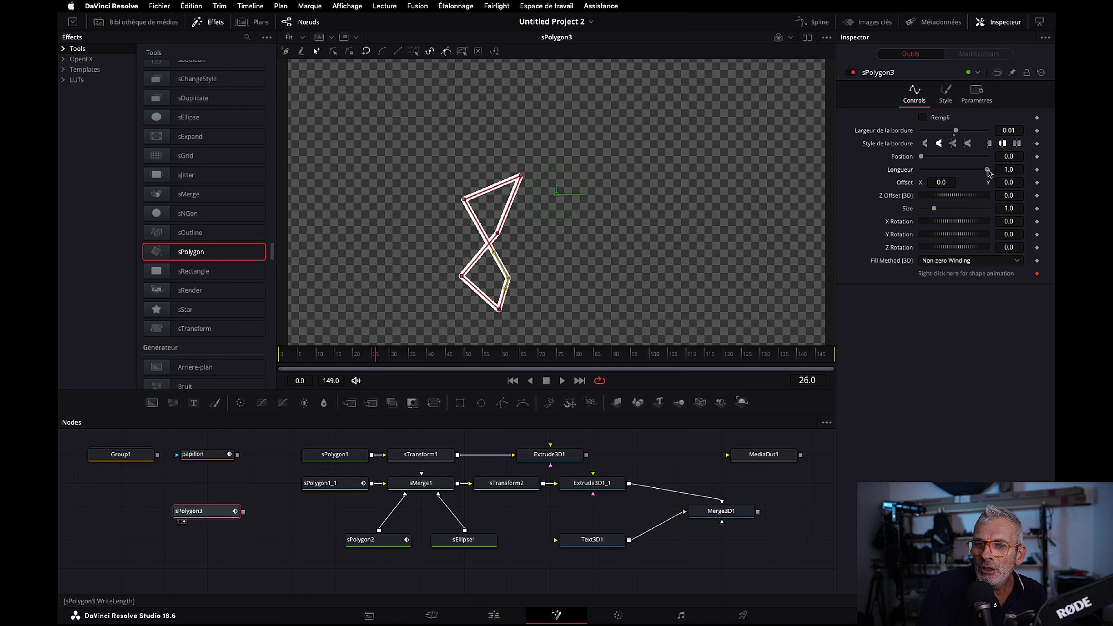
mouse_move(987, 170)
left_mouse_down()
mouse_move(946, 171)
mouse_move(987, 171)
left_mouse_up()
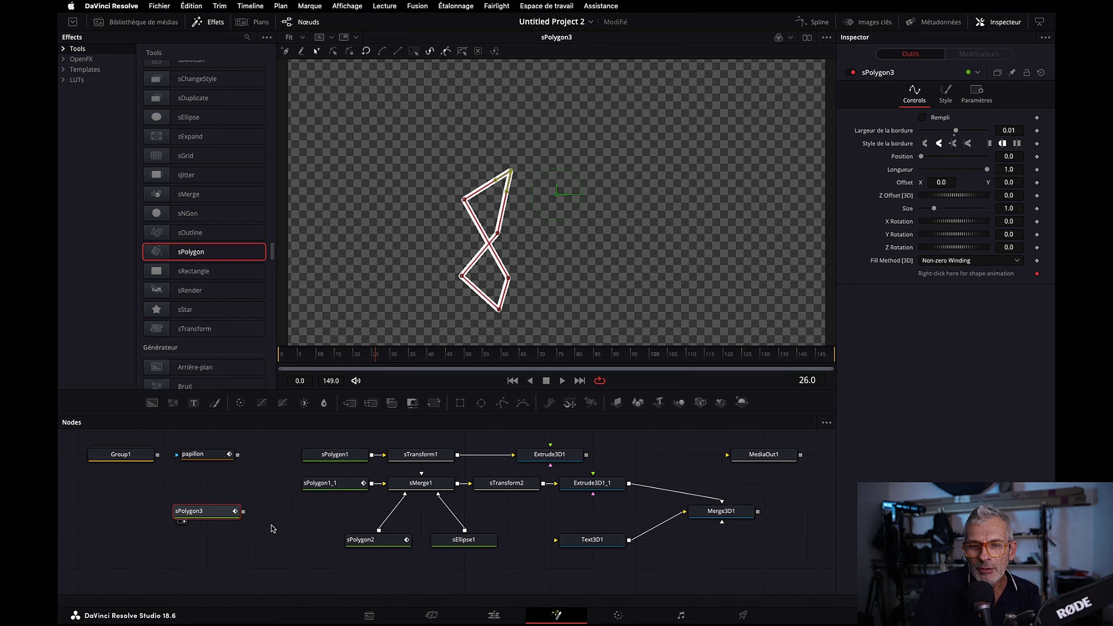
Add an sEllipse node, combine it with sPolygon3 through an sMerge node, and line the merge up beside sPolygon3
left_click_drag(221, 515, 177, 513)
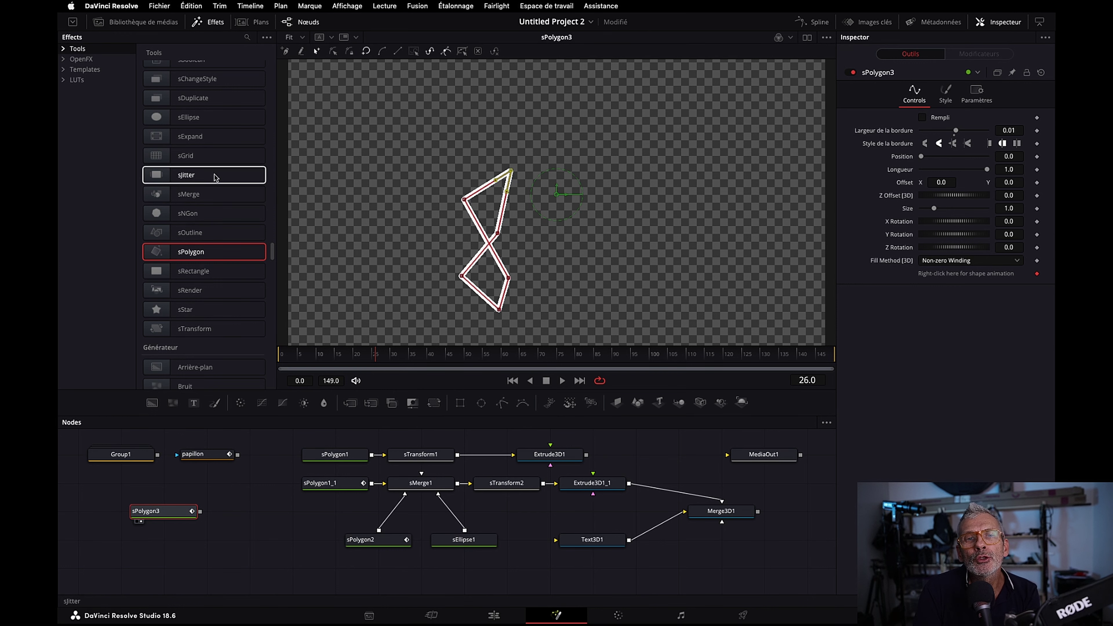
scroll(215, 150, "up", 1)
left_click(215, 150)
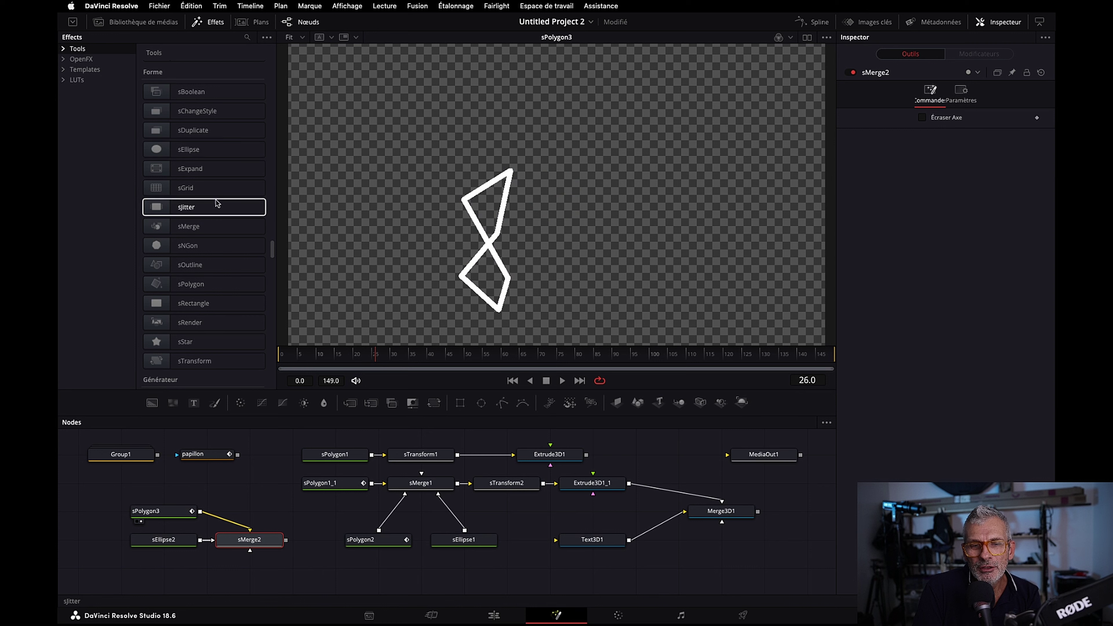
left_click_drag(252, 538, 254, 512)
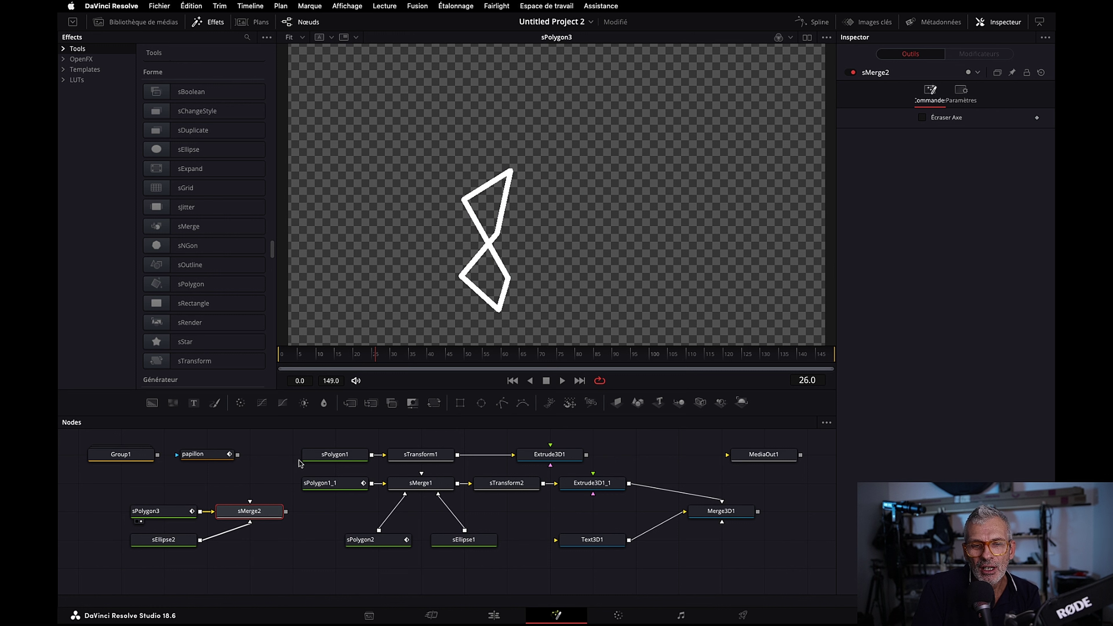
View sMerge2 and turn sEllipse2 into an unfilled outline with border width 0.013
key("1")
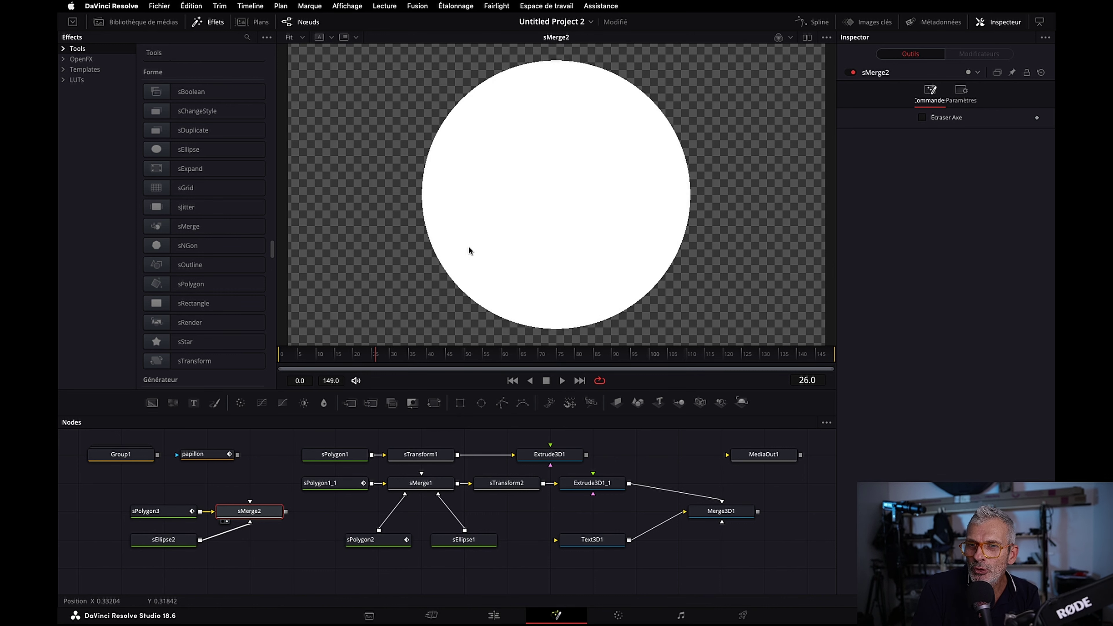
left_click(166, 543)
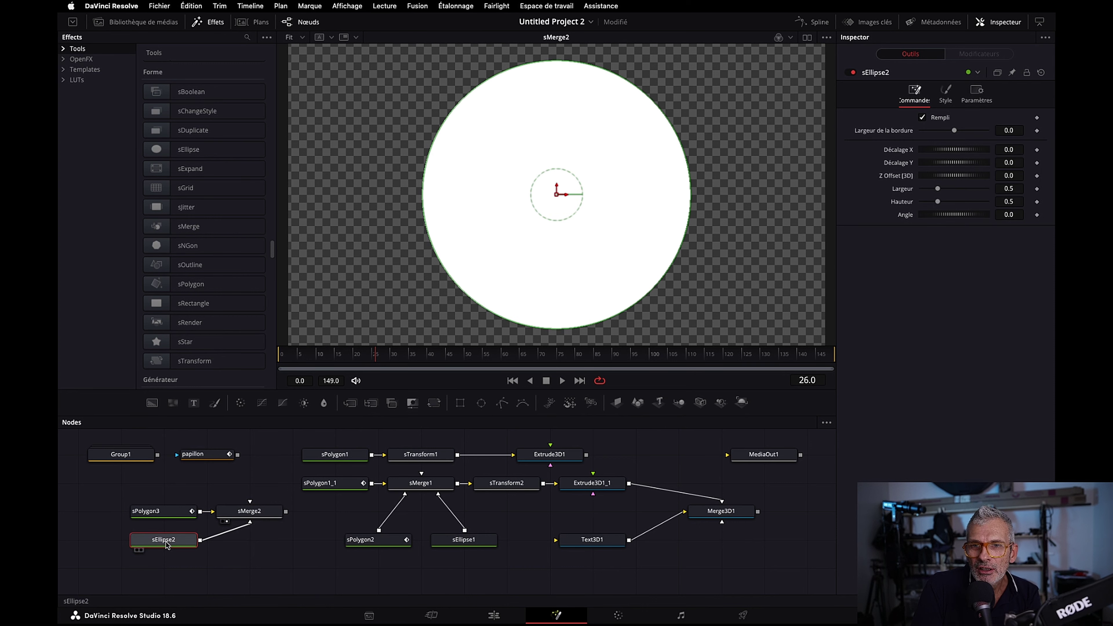
left_click(923, 118)
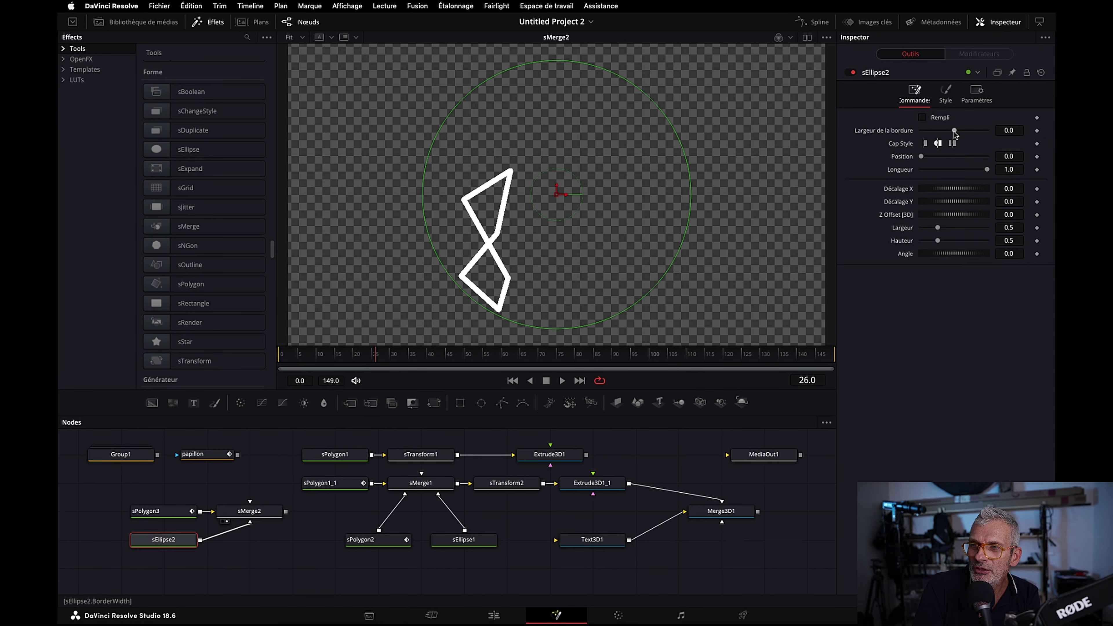
left_click_drag(955, 134, 957, 134)
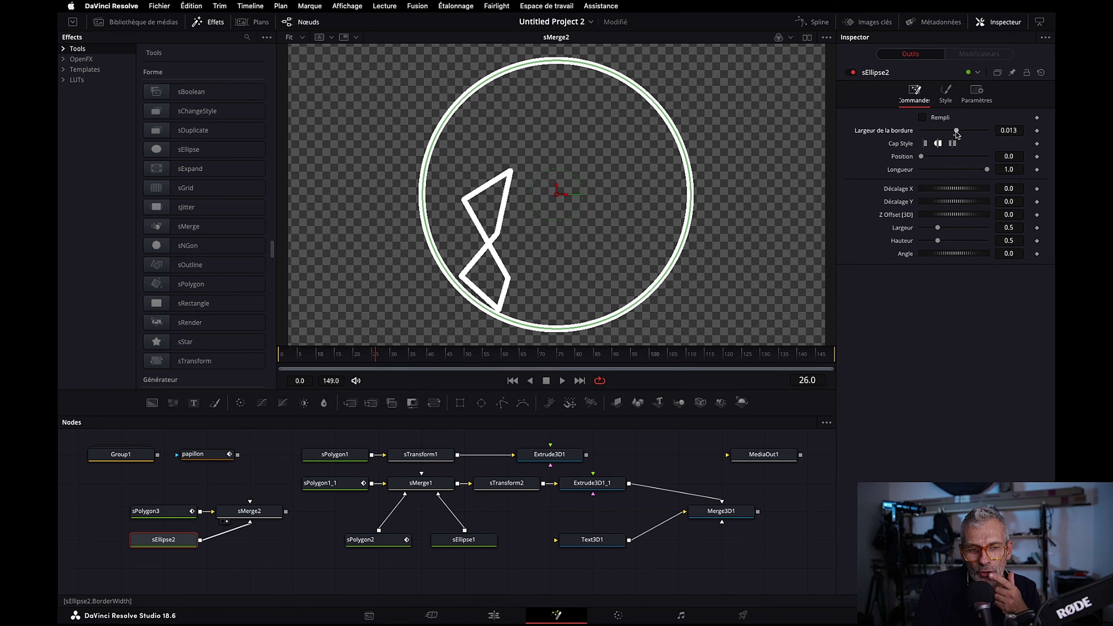
Offset sPolygon3 by X 0.117 and Y 0.081 to place the figure-eight in the middle of the circle
left_click(149, 511)
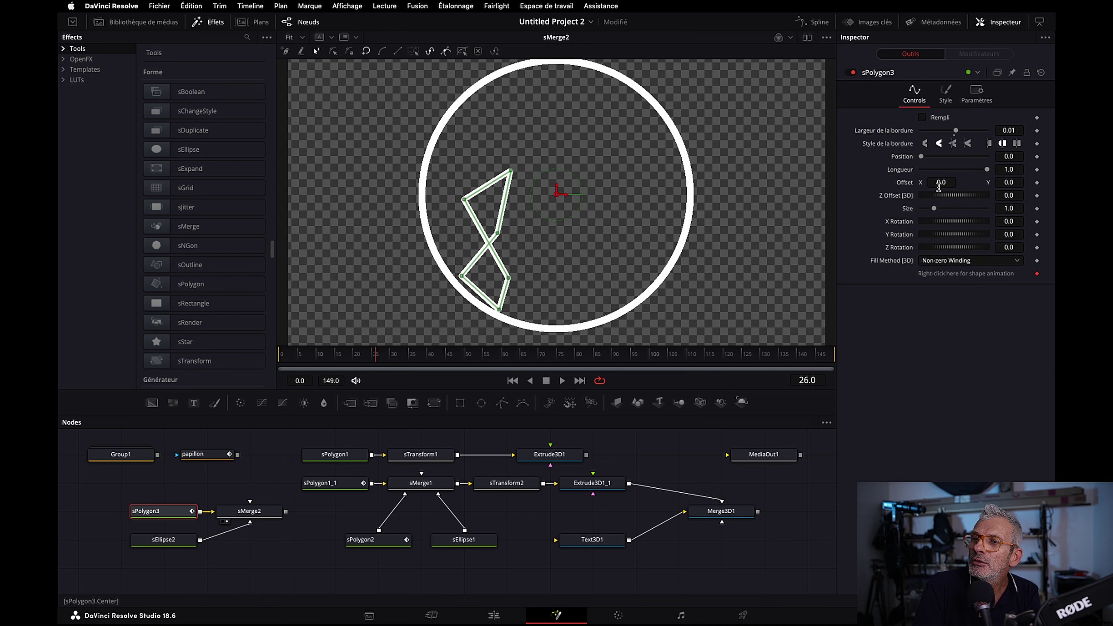
left_click_drag(941, 182, 1014, 184)
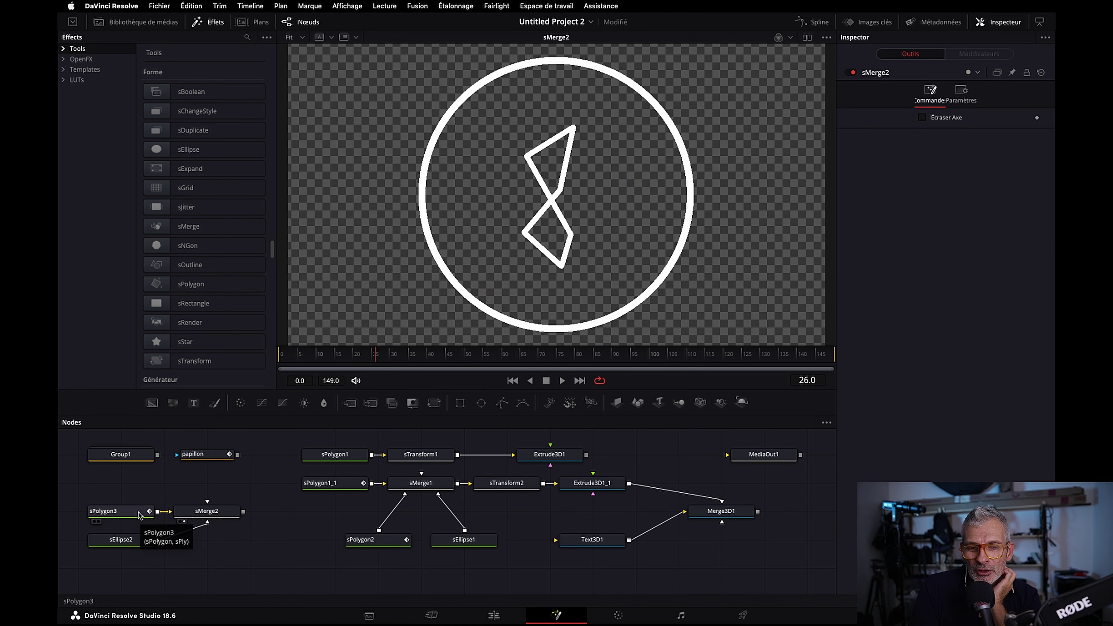
left_click(138, 515)
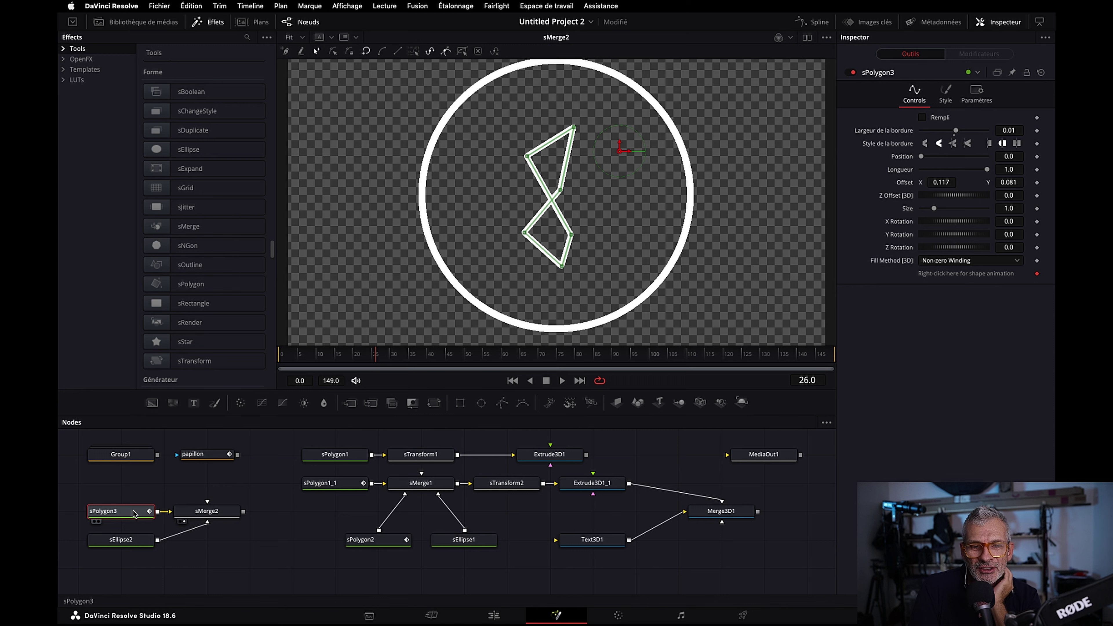
Add an Extrude 3D node after sMerge2
left_click(210, 515)
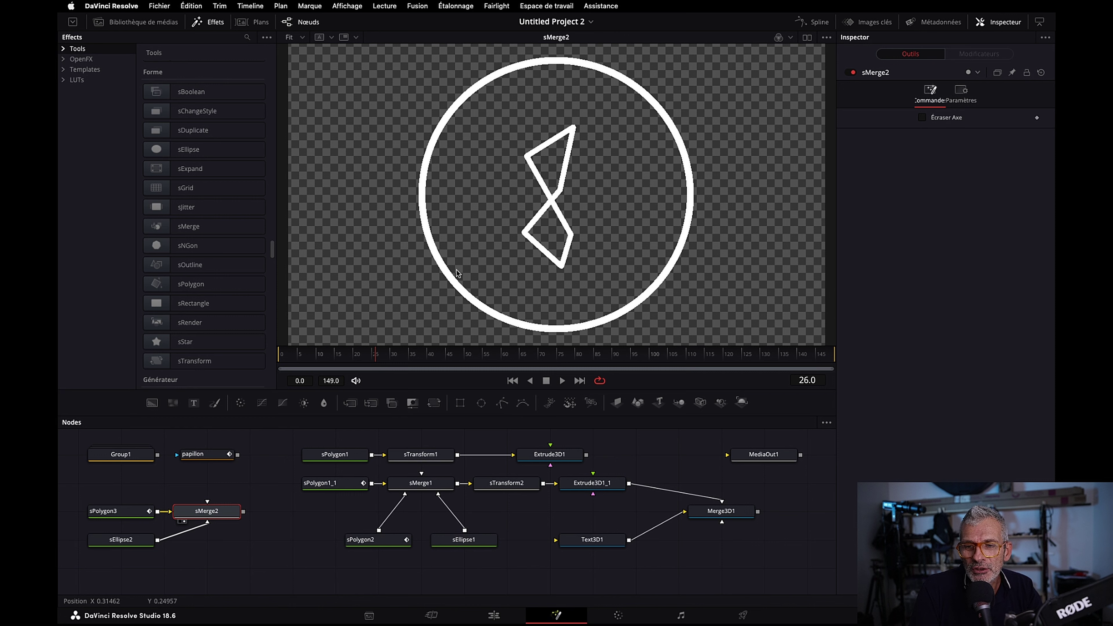
key("shift+space")
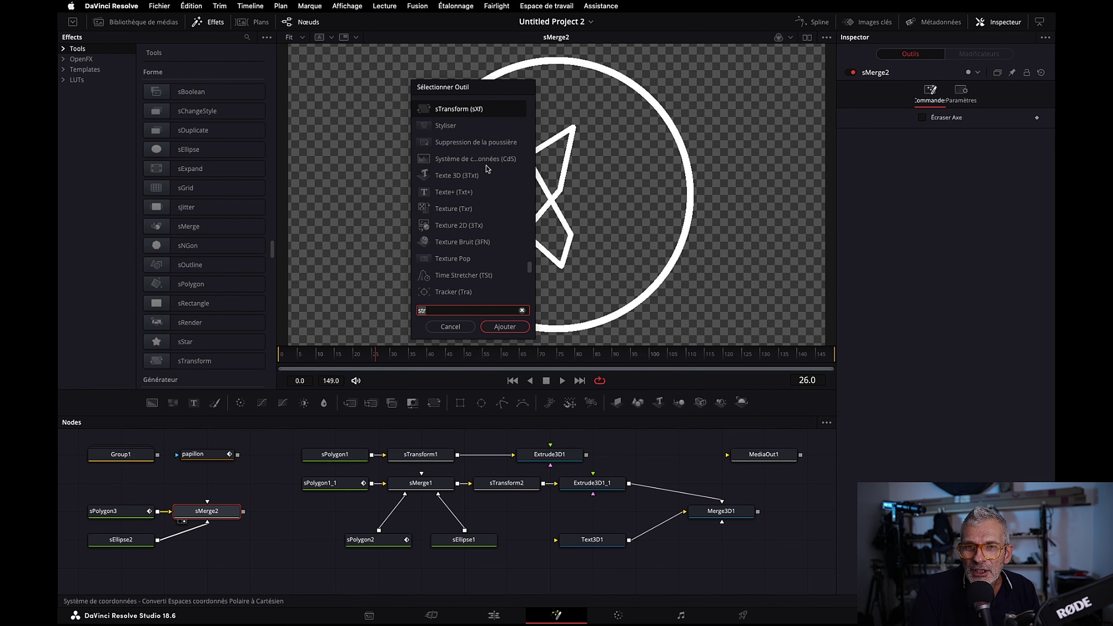
type("str")
scroll(465, 184, "down", 3)
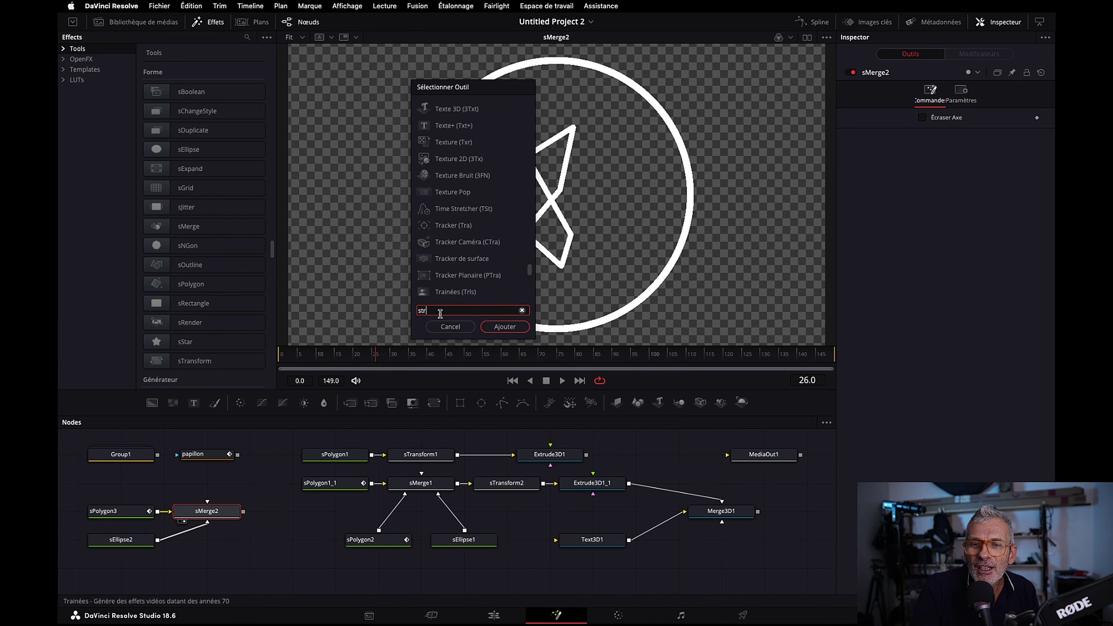
key("BackSpace")
key("BackSpace")
key("BackSpace")
type("ex")
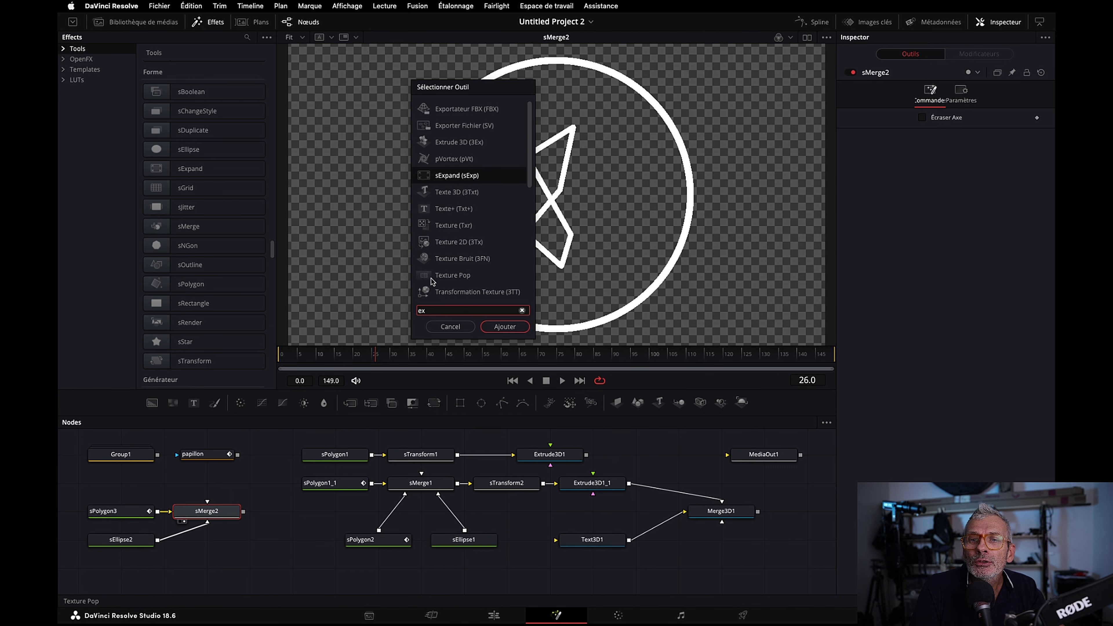
left_click(456, 144)
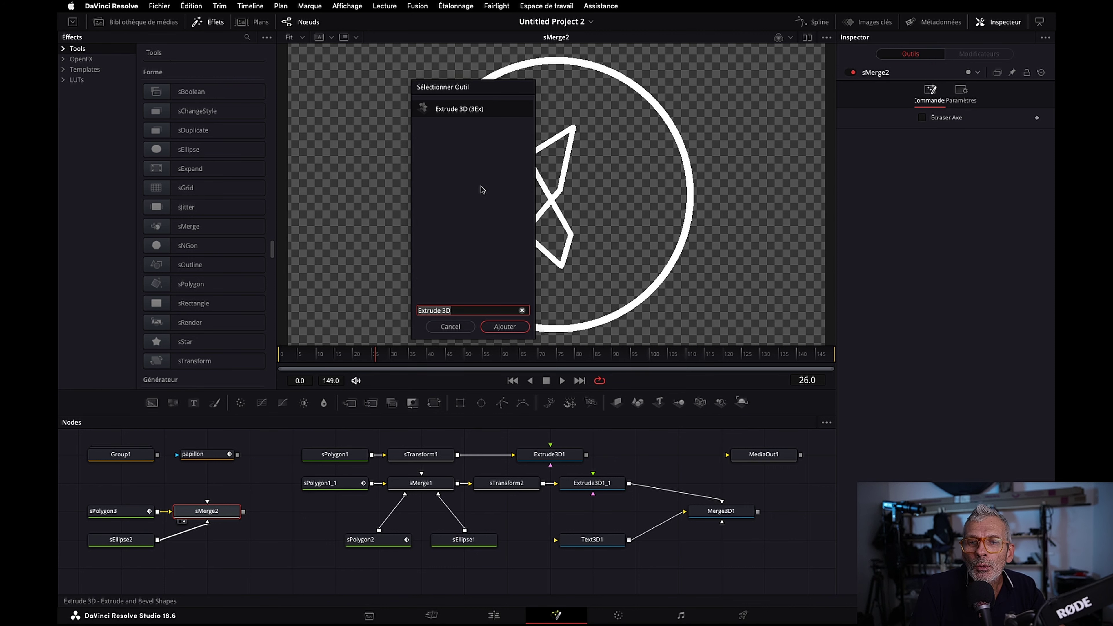
left_click(502, 328)
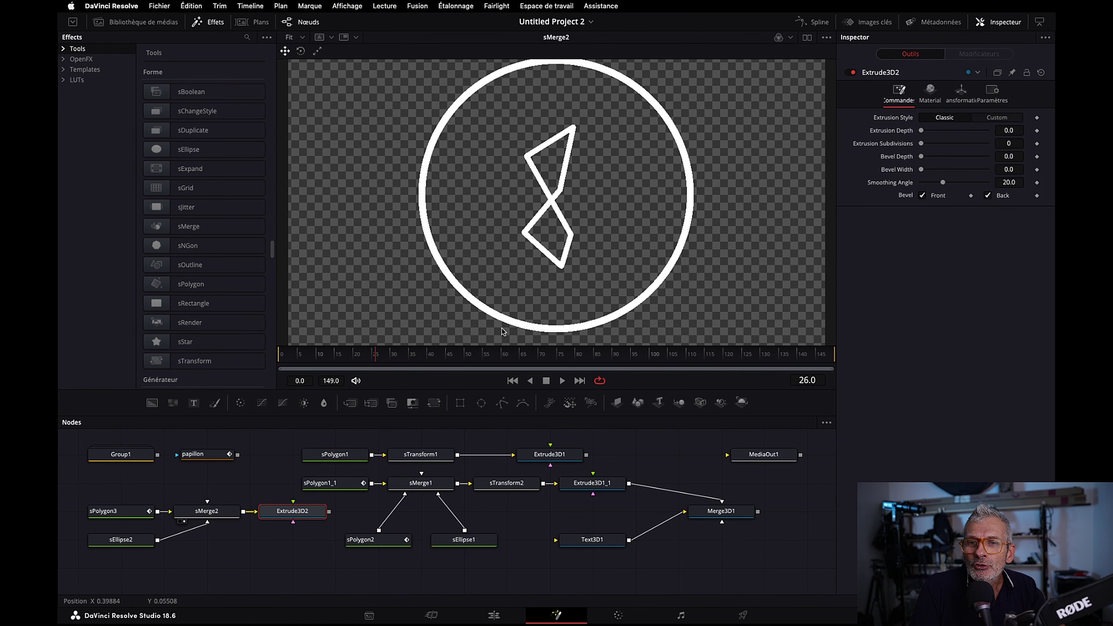
View Extrude3D2 and set its extrusion depth to 0.1228
left_click_drag(290, 511, 419, 269)
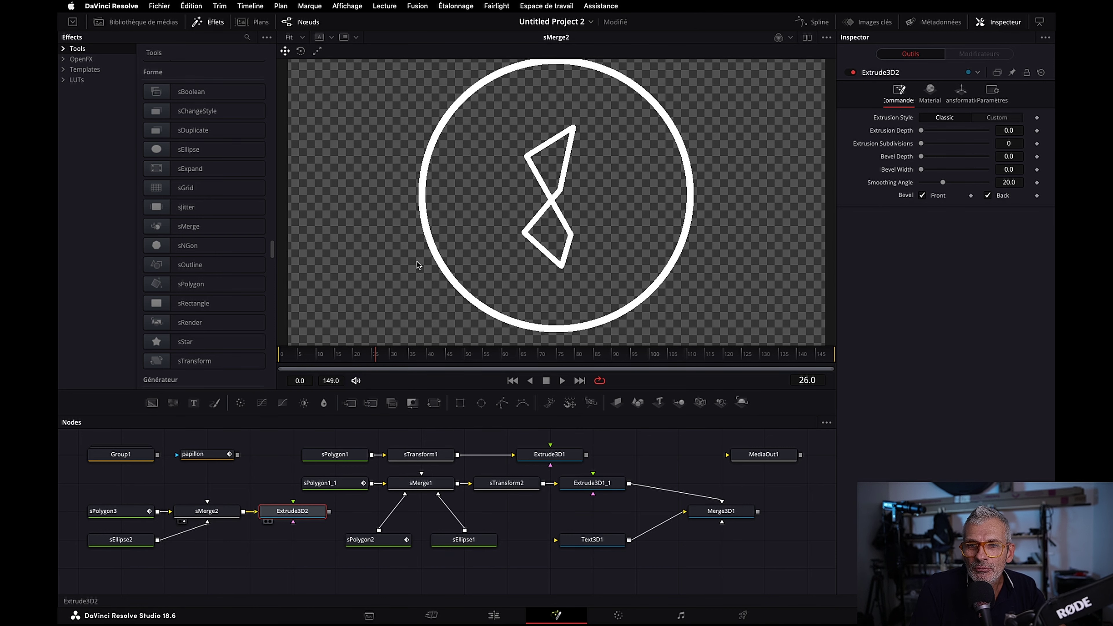
key("f")
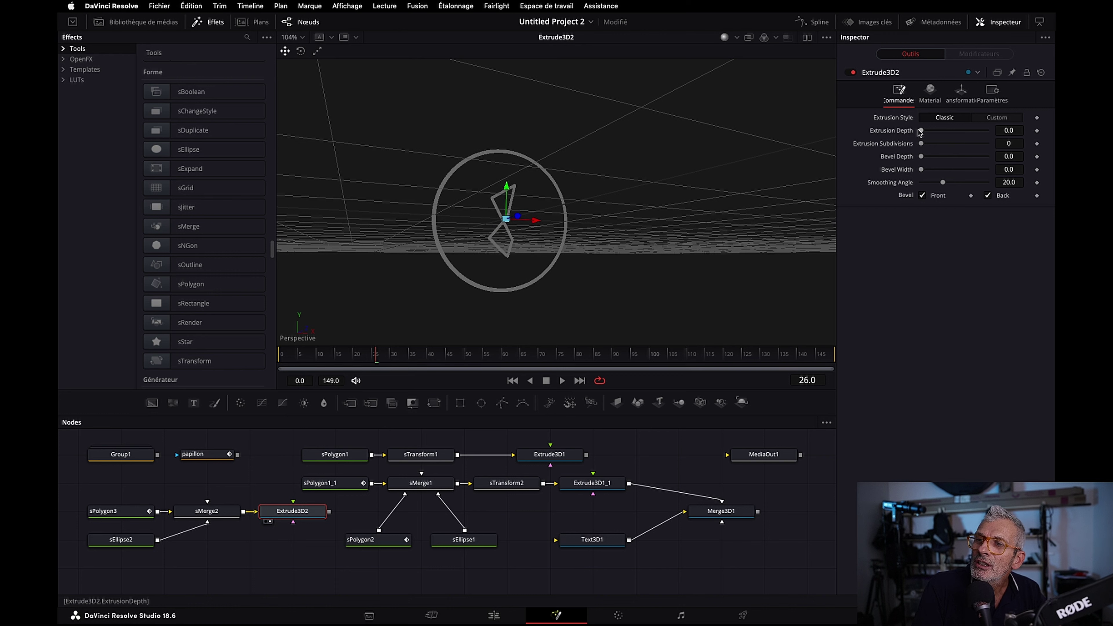
left_click_drag(923, 132, 963, 145)
mouse_move(476, 240)
left_mouse_down()
mouse_move(617, 244)
mouse_move(354, 248)
mouse_move(459, 242)
left_mouse_up()
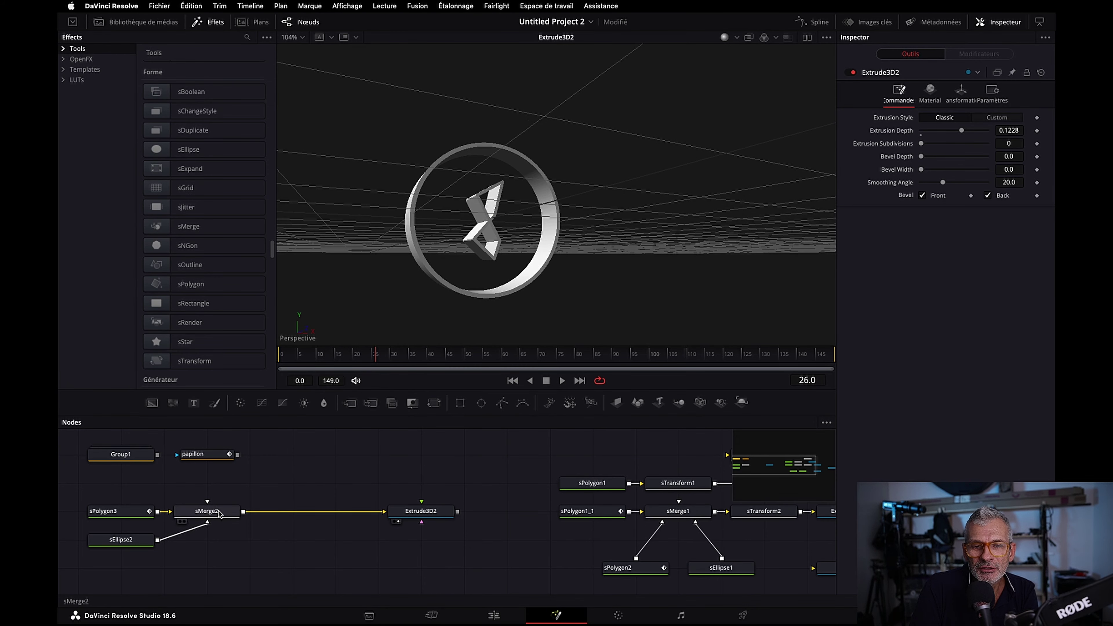
Insert an sDuplicate node between sMerge2 and Extrude3D2 and set its copies to 8
left_click(219, 514)
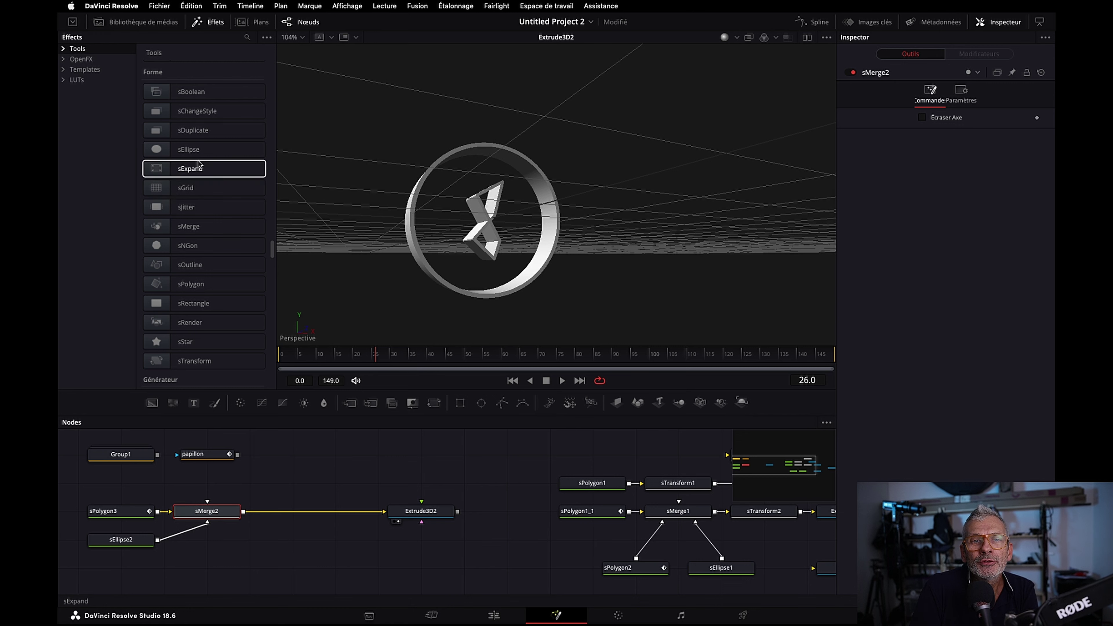
left_click(205, 132)
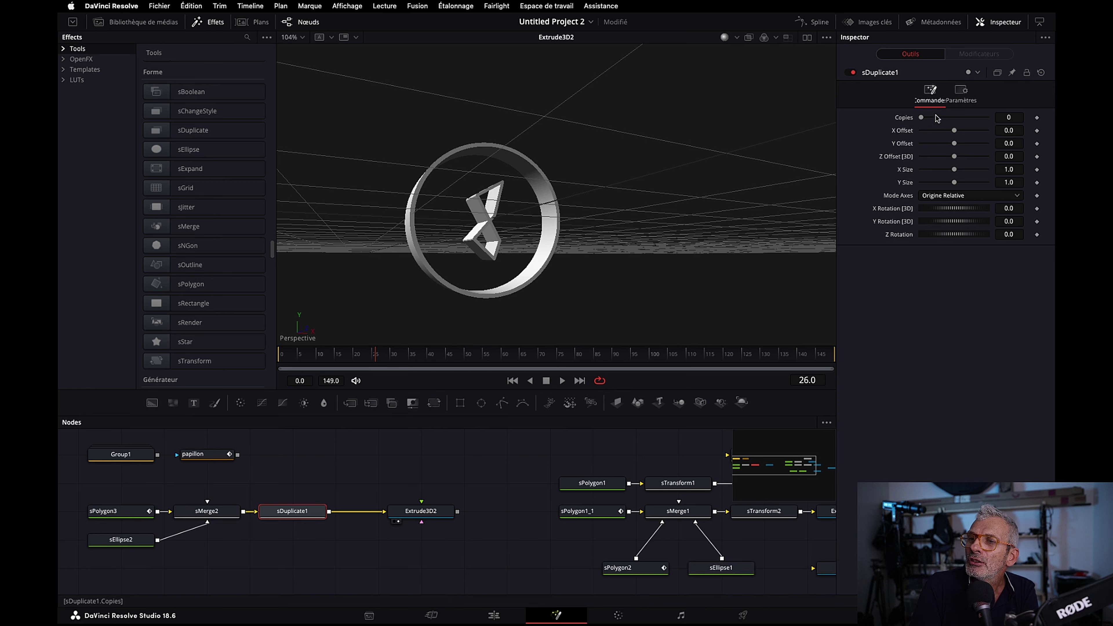
left_click_drag(939, 121, 954, 138)
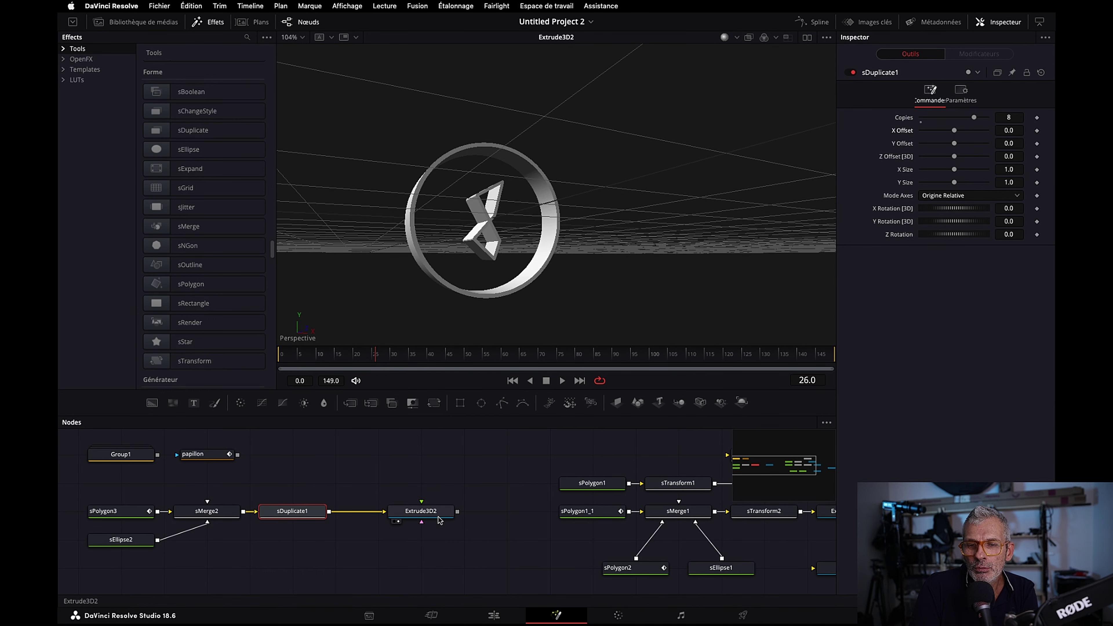
Combine Extrude3D2 with a new Text3D node reading "PIX N LIGHT" through a Merge3D node, and view the merge
left_click(439, 516)
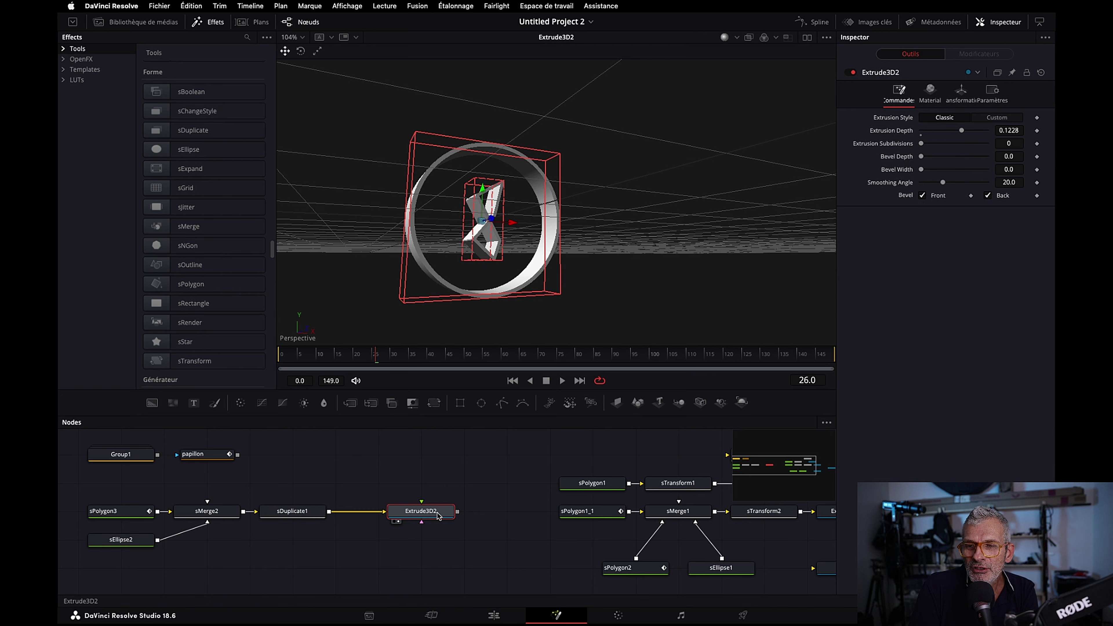
left_click(660, 403)
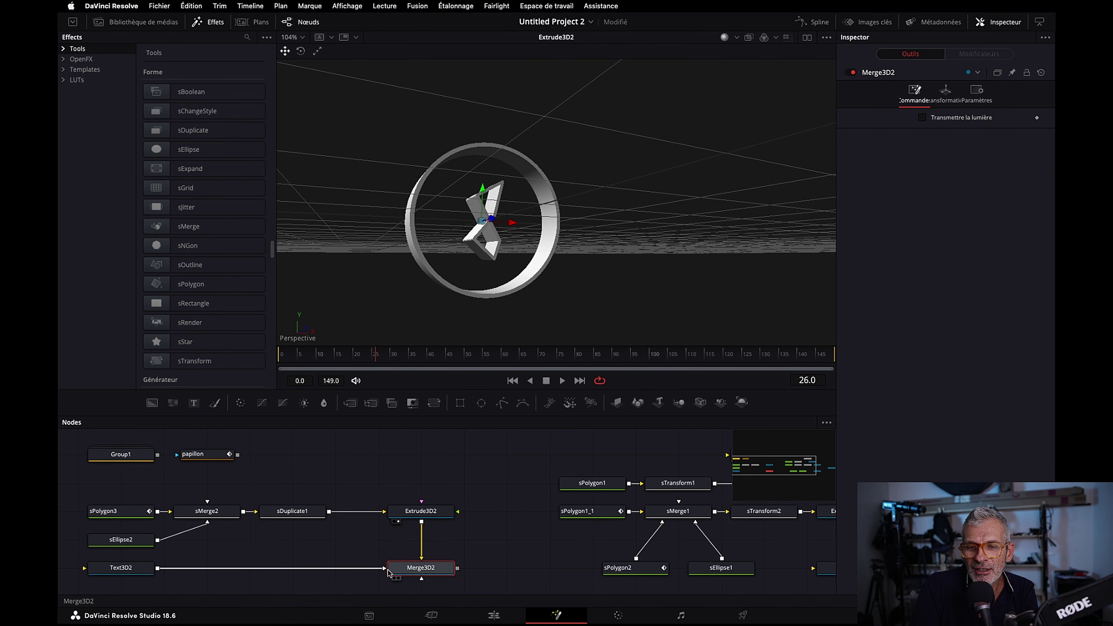
left_click(122, 570)
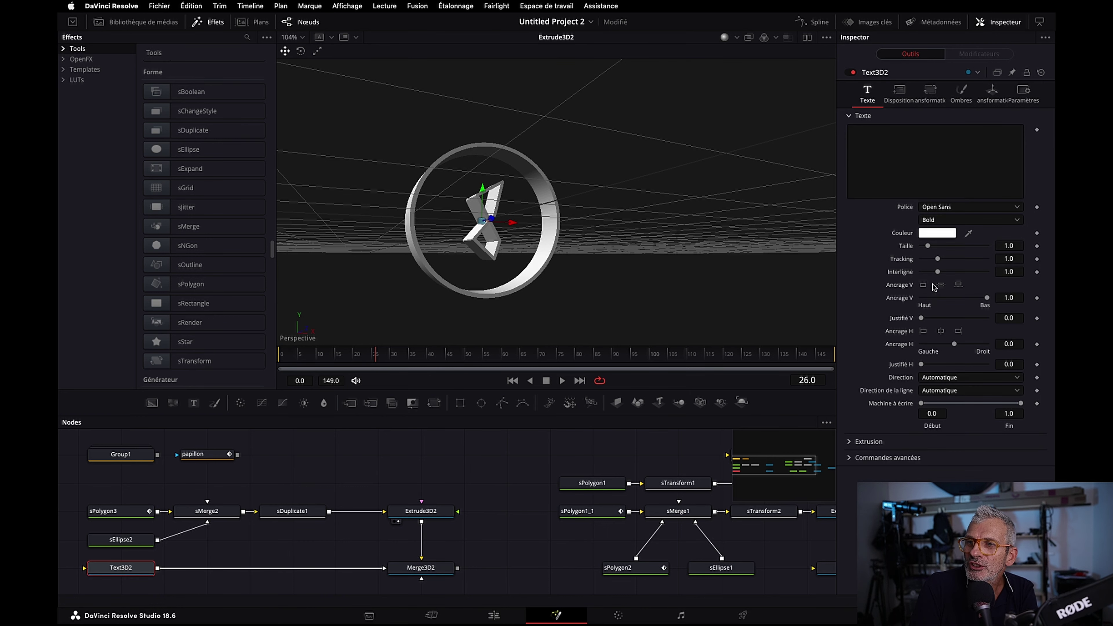
left_click(868, 135)
type("PIX N LIGHT")
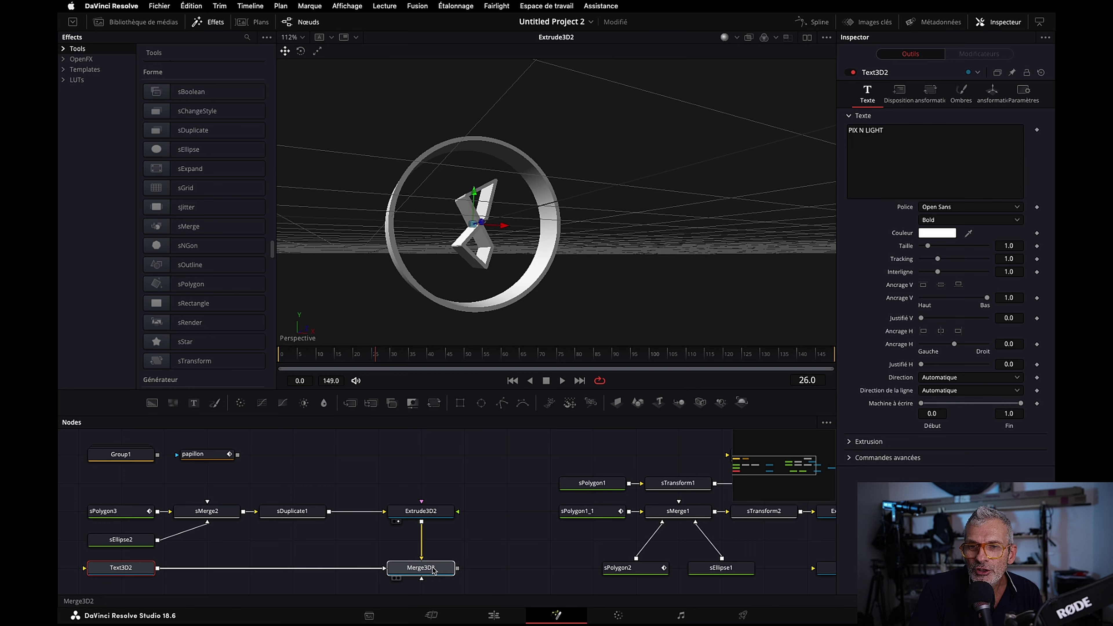
scroll(512, 249, "down", 4)
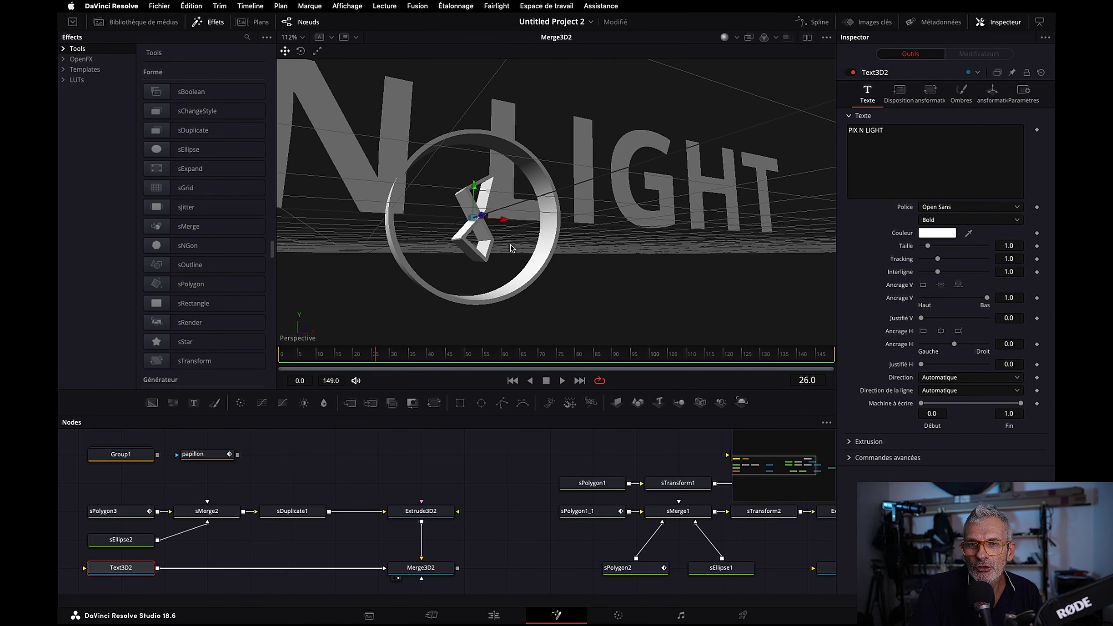
scroll(512, 248, "up", 6)
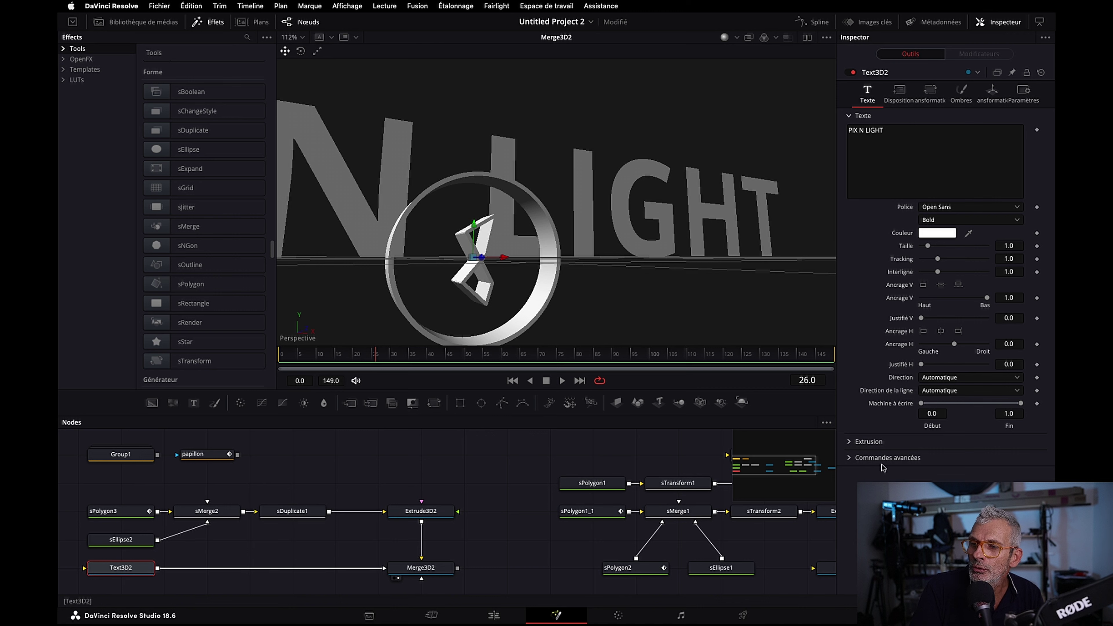
Give the Text3D2 lettering an extrusion depth of 0.0787
left_click(848, 446)
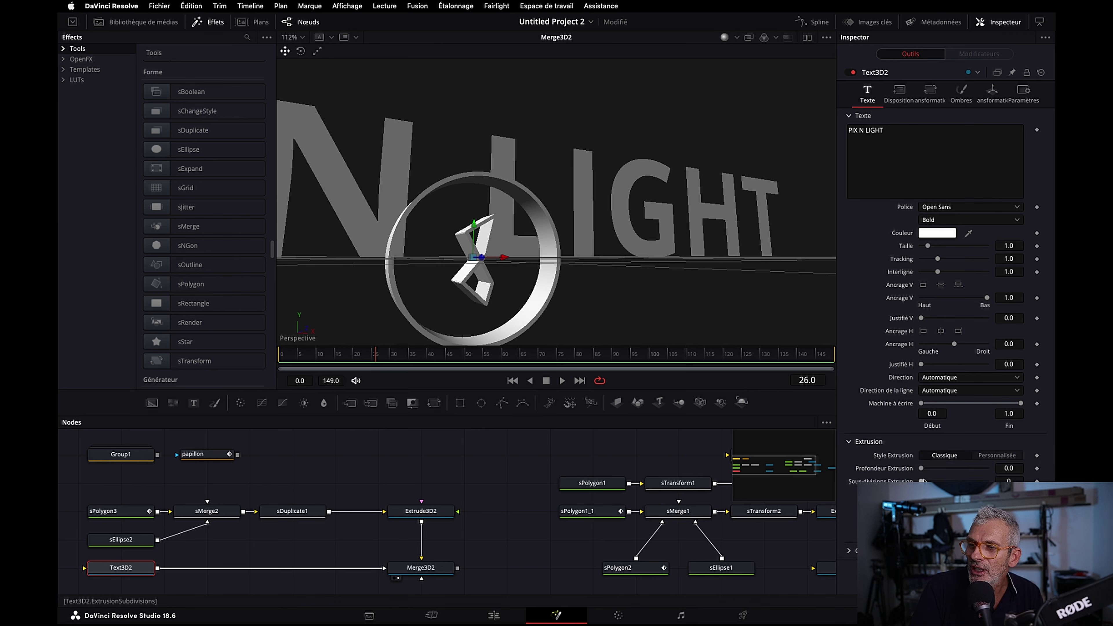
left_click_drag(921, 468, 947, 477)
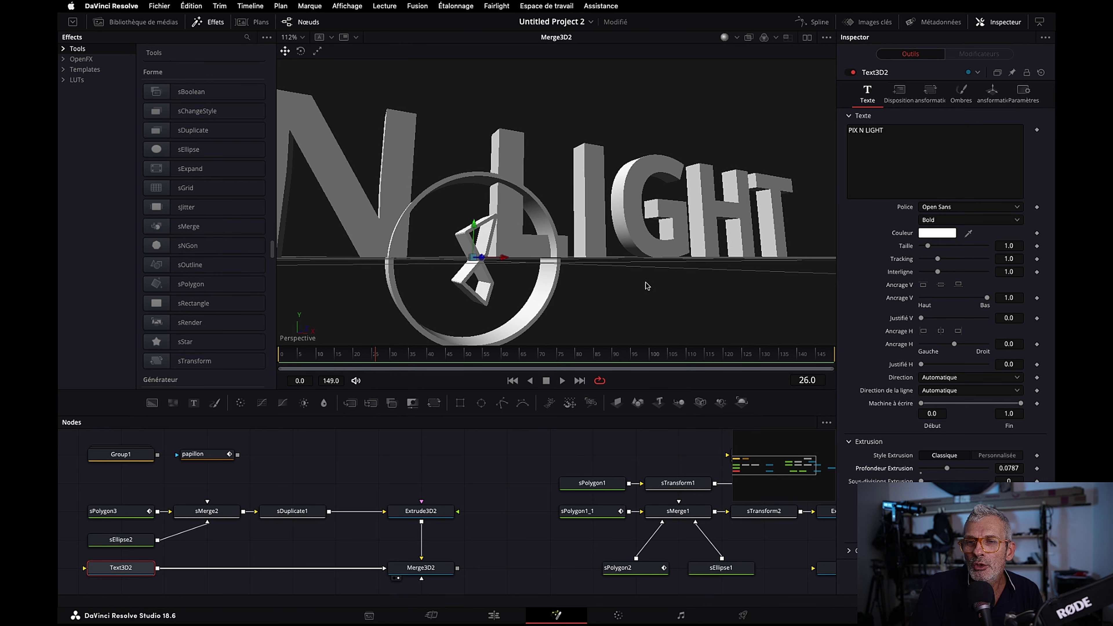
scroll(639, 283, "down", 5)
scroll(639, 284, "up", 10)
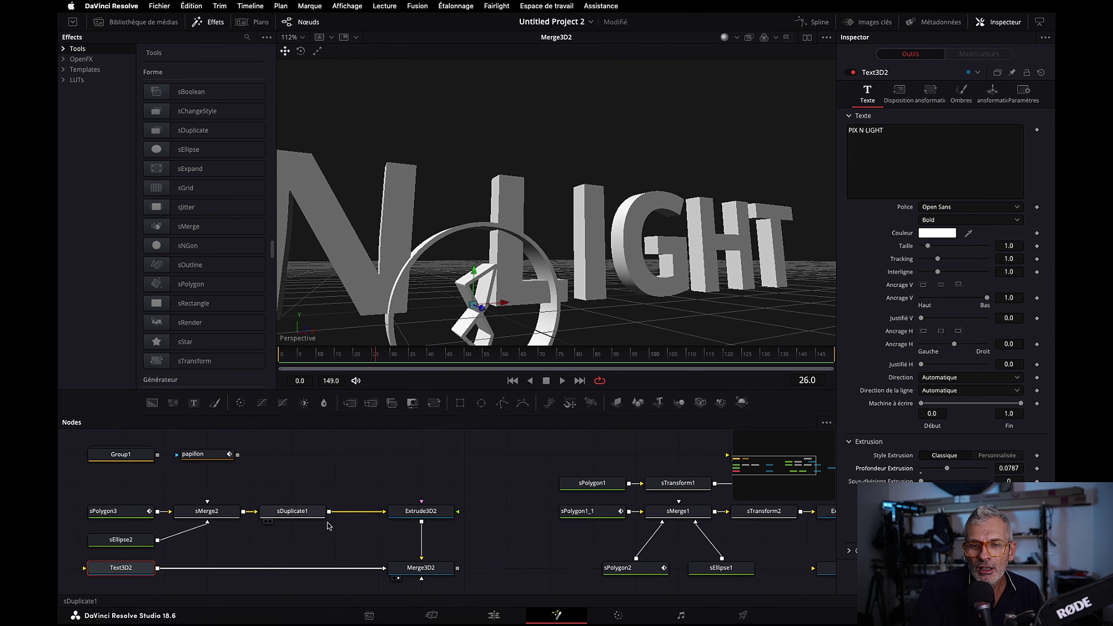
scroll(423, 291, "down", 5)
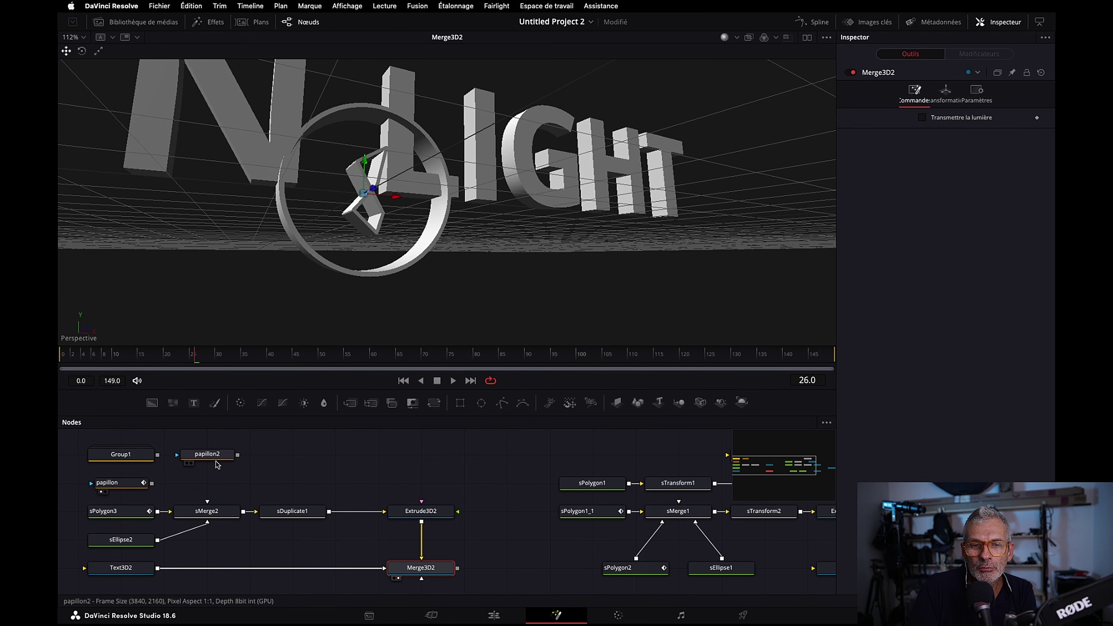
View the papillon2 butterfly mask and publish its polyline shape
left_click_drag(215, 459, 365, 251)
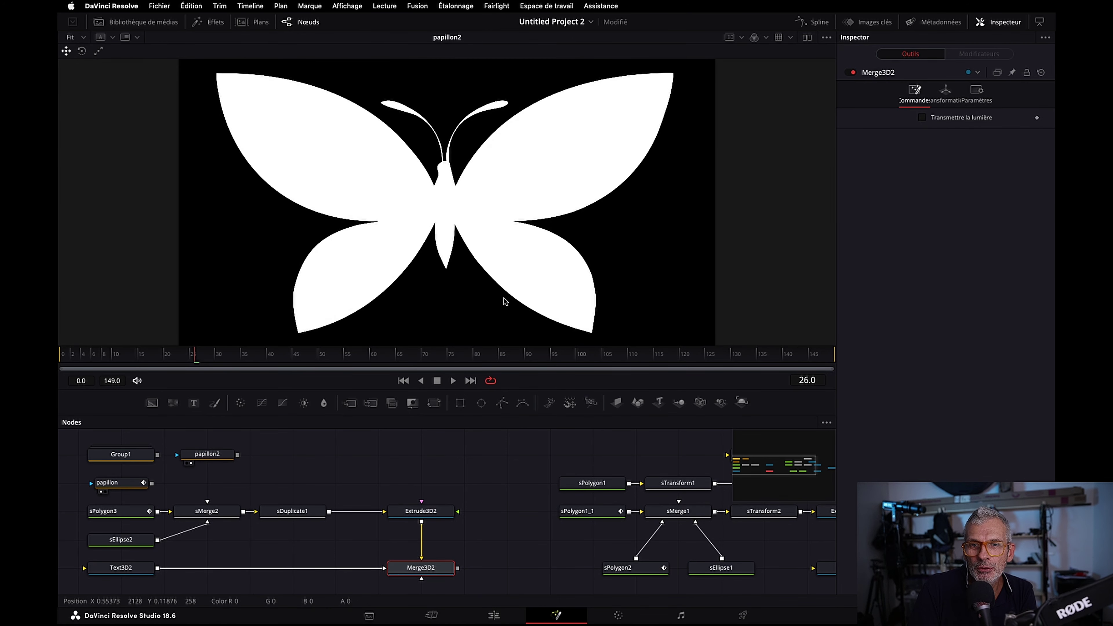
left_click(213, 456)
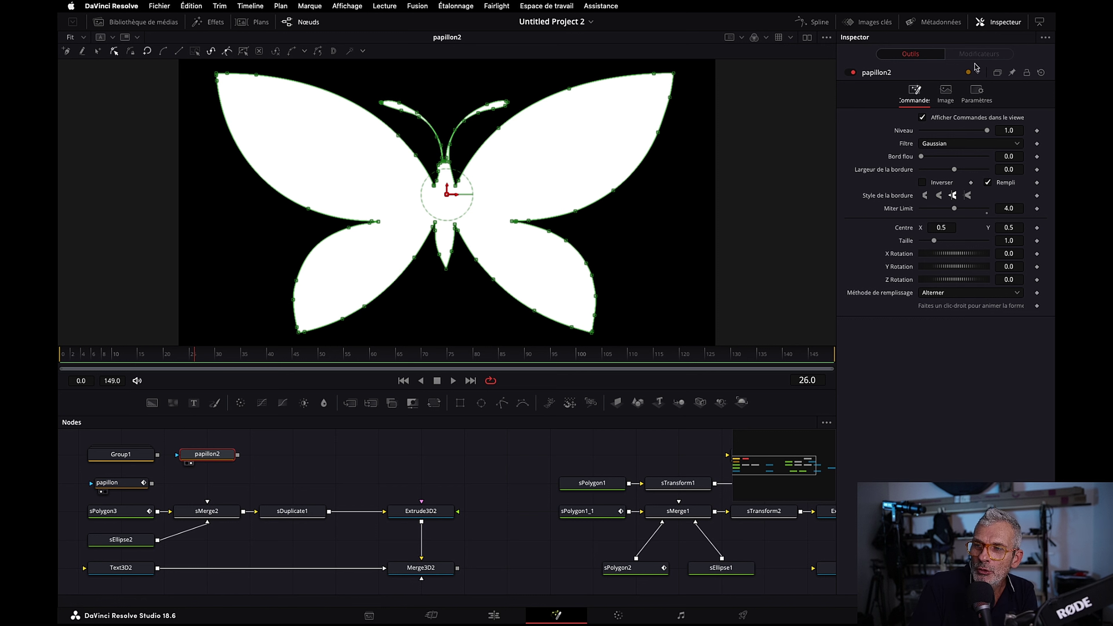
right_click(964, 308)
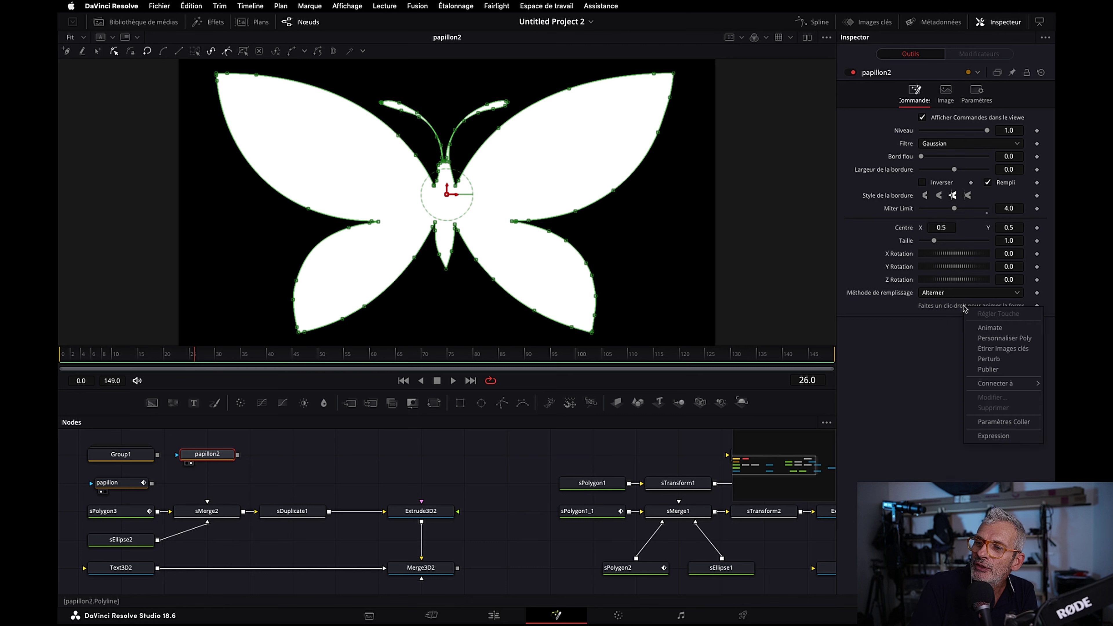
left_click(1001, 370)
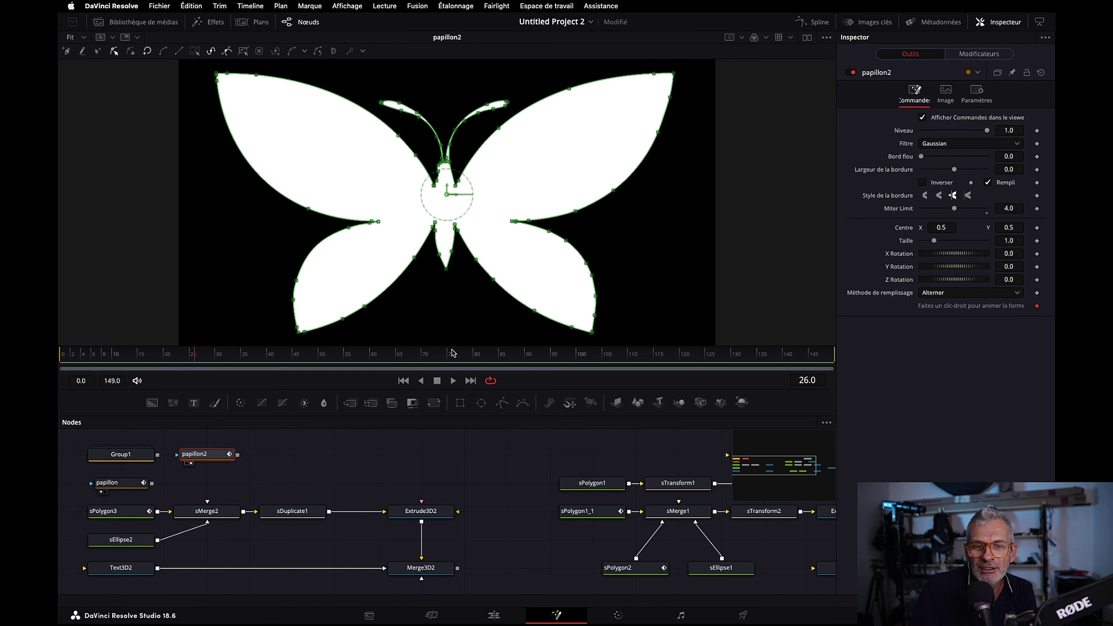
Add a standalone sPolygon node in the empty area of the node graph beside papillon2
left_click(395, 456)
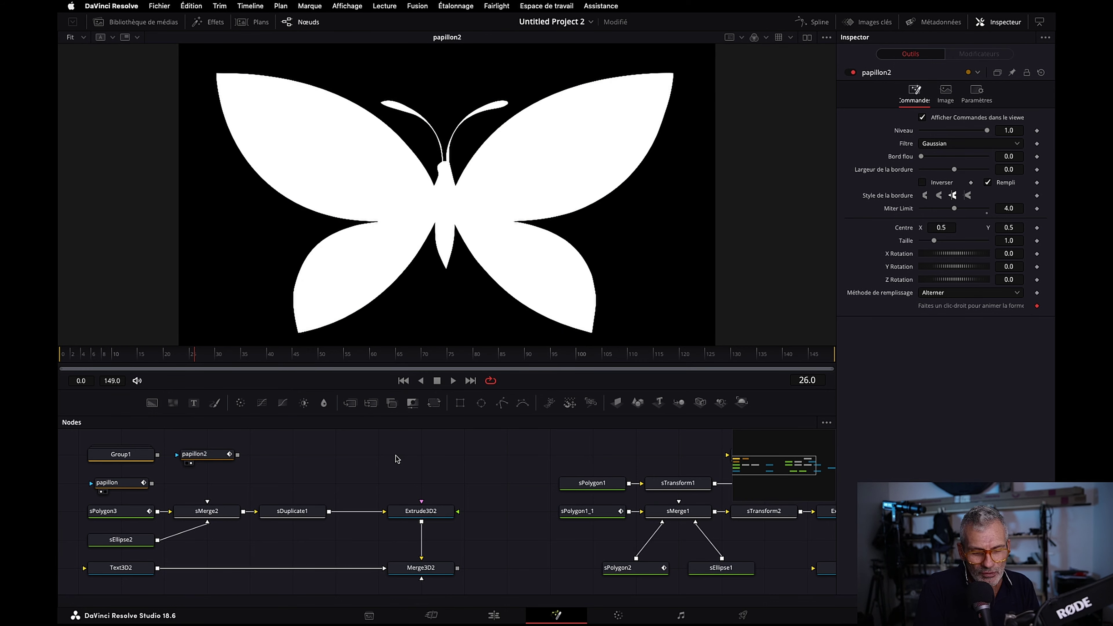
key("shift+space")
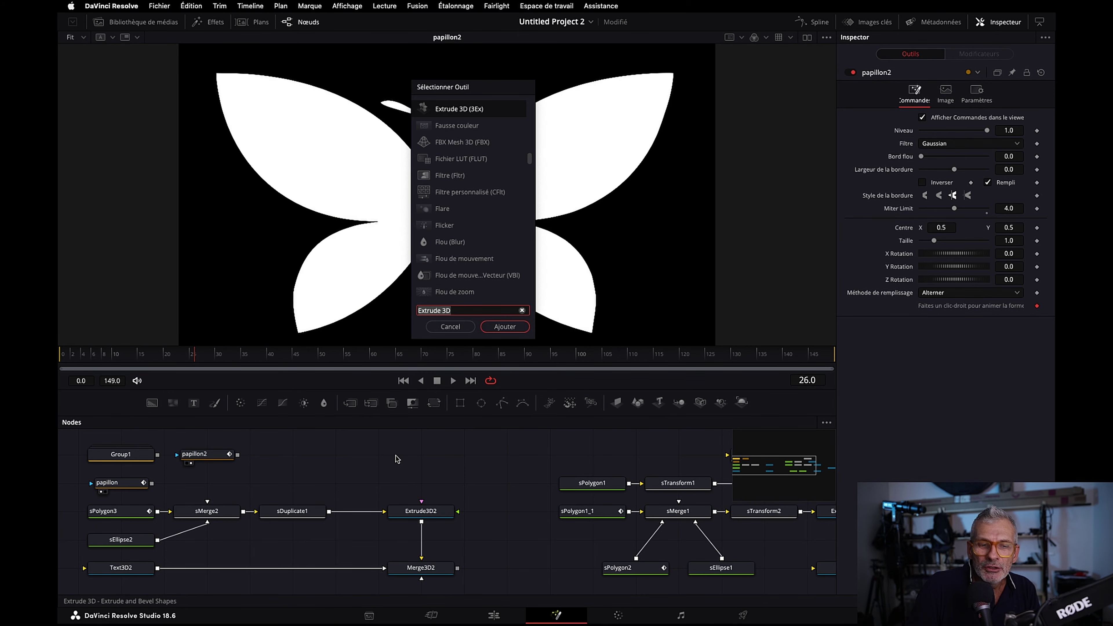
type("sploy")
key("BackSpace")
key("BackSpace")
key("BackSpace")
type("olygon")
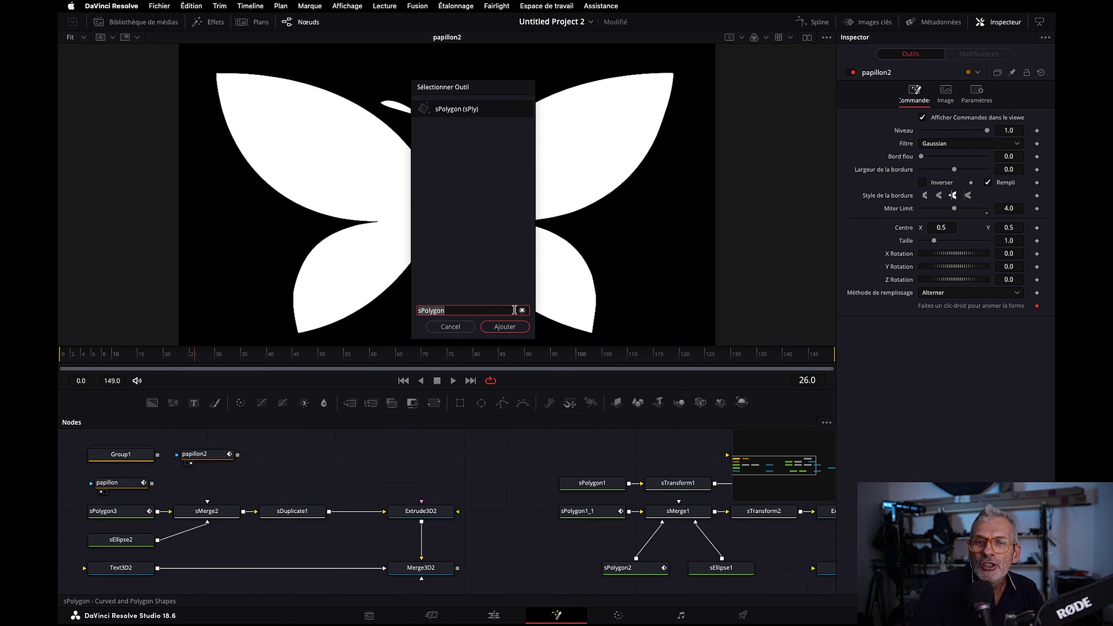
key("Return")
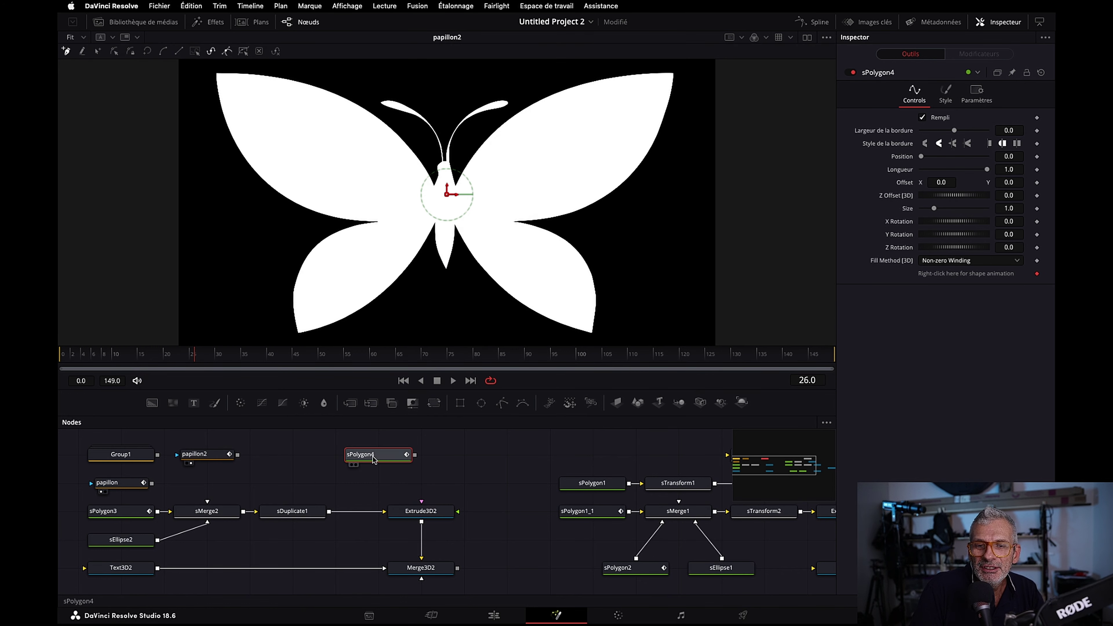
Remove sPolygon4's own polyline, connect its shape to papillon2's published polyline value, and view the node
right_click(962, 275)
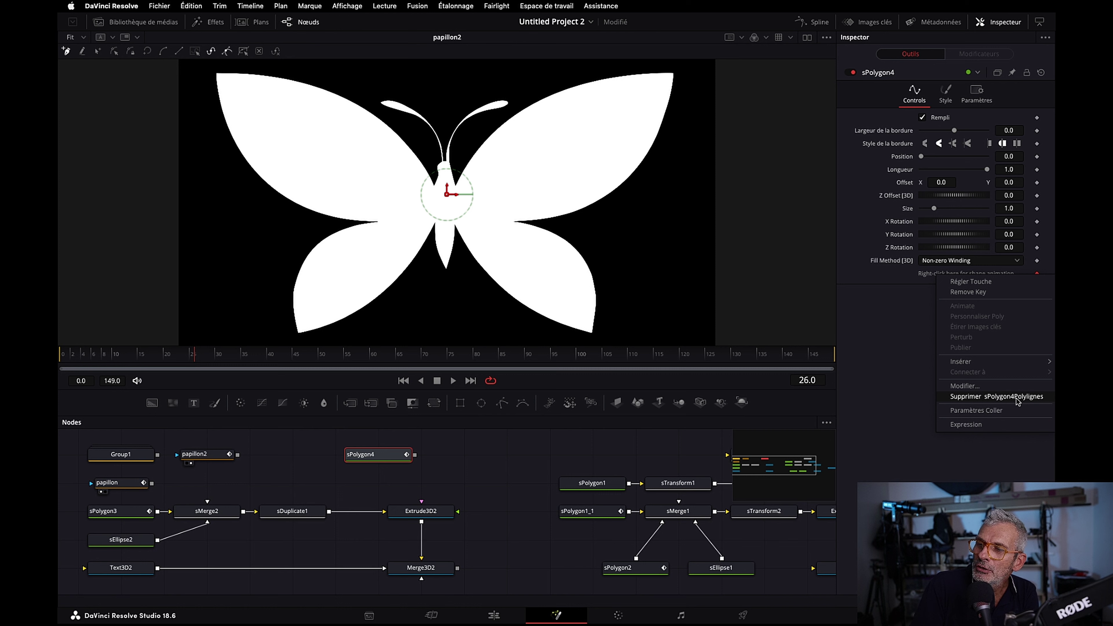
left_click(995, 397)
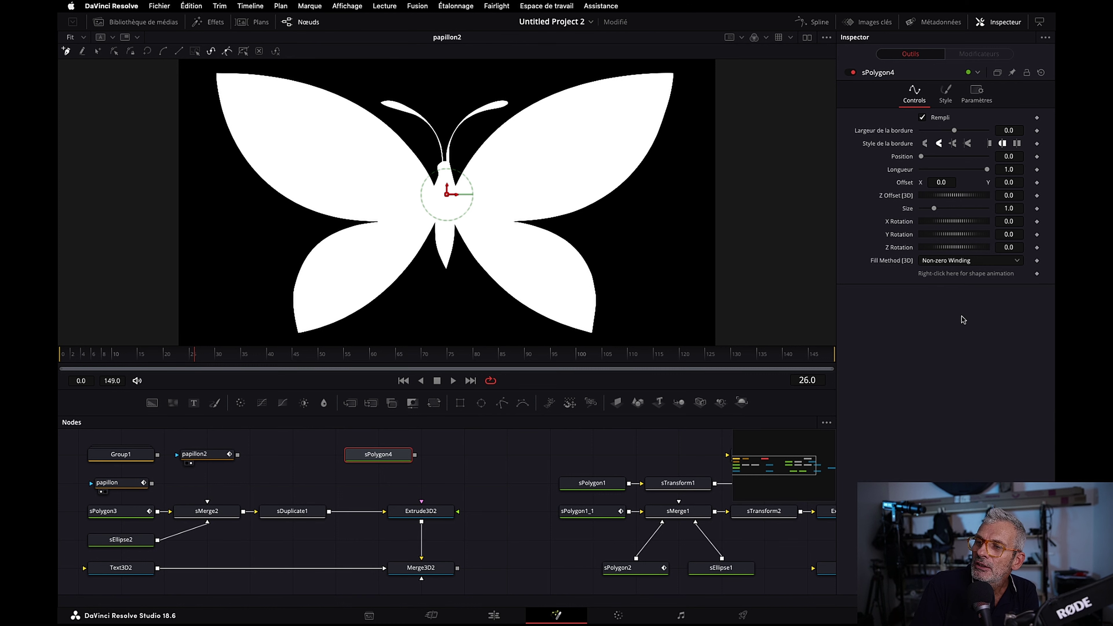
right_click(958, 274)
mouse_move(994, 350)
mouse_move(926, 365)
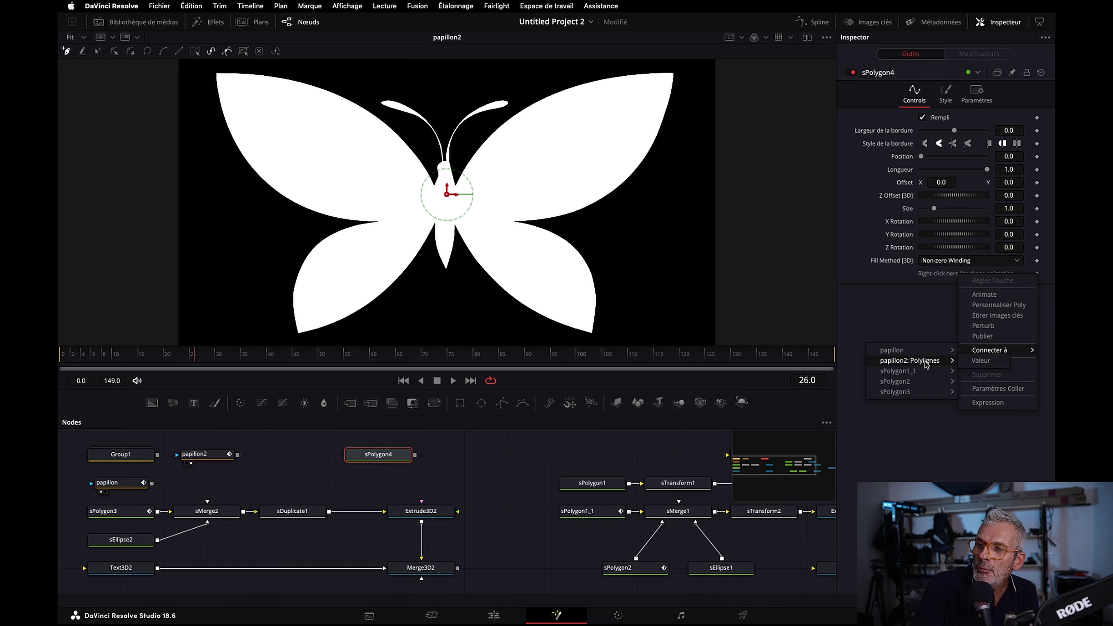
left_click(982, 361)
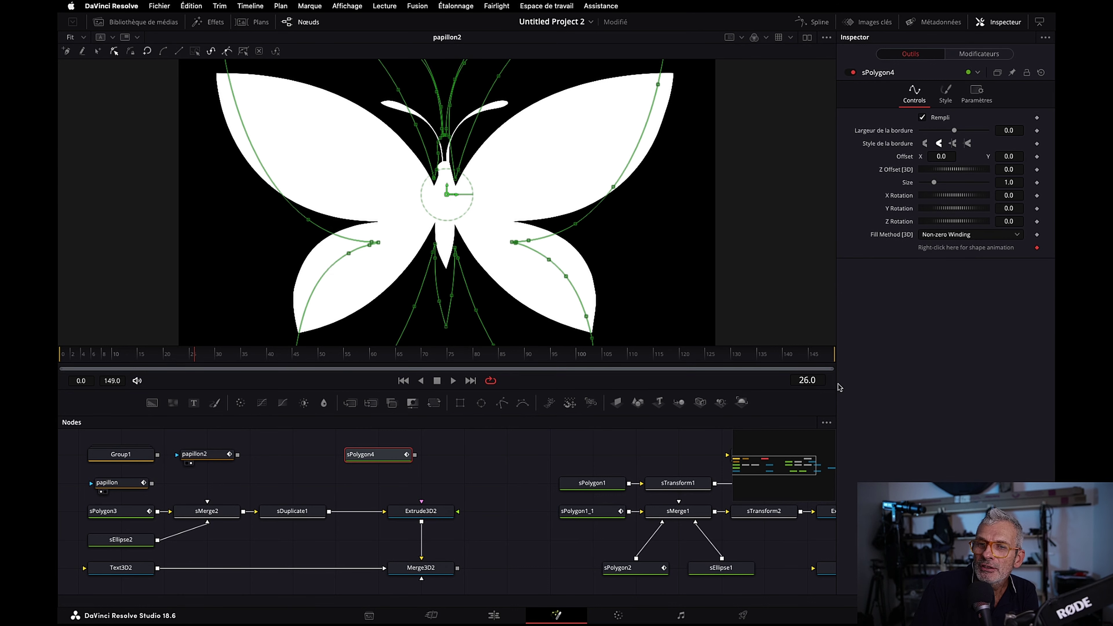
key("1")
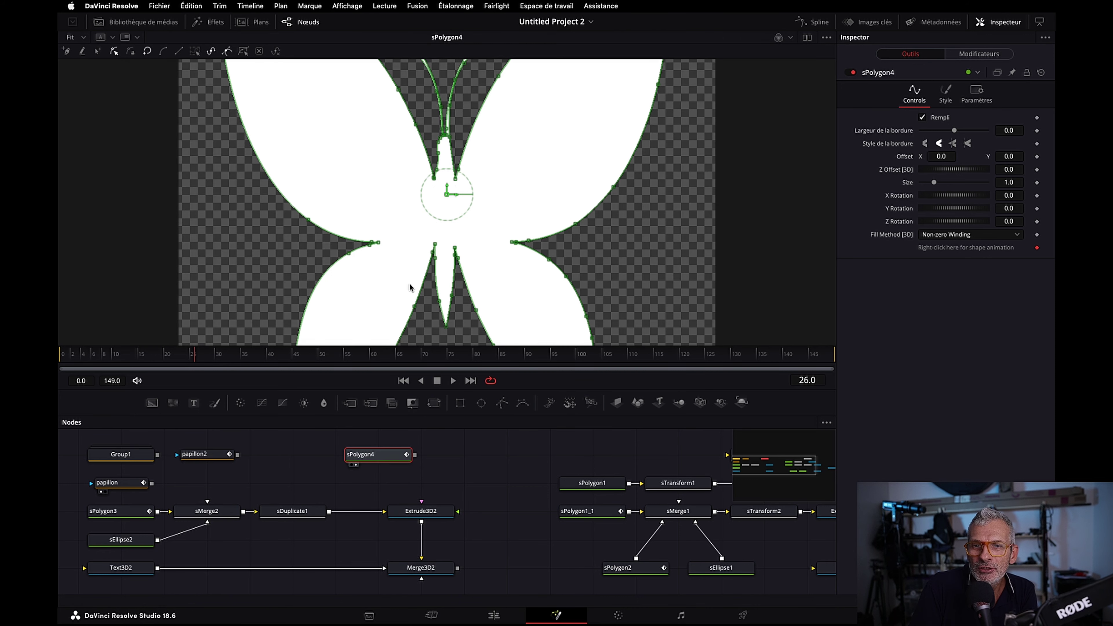
Turn off the fill of the sPolygon4 butterfly and set its border width to 0.013
left_click(923, 117)
left_click(923, 118)
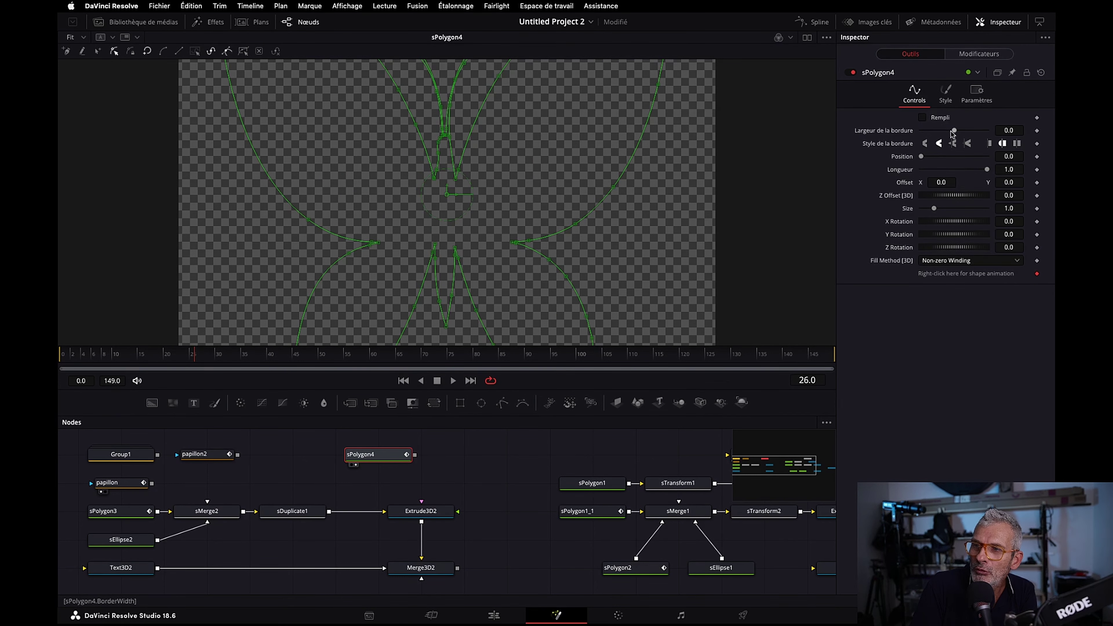
left_click_drag(954, 130, 956, 133)
scroll(793, 293, "down", 1)
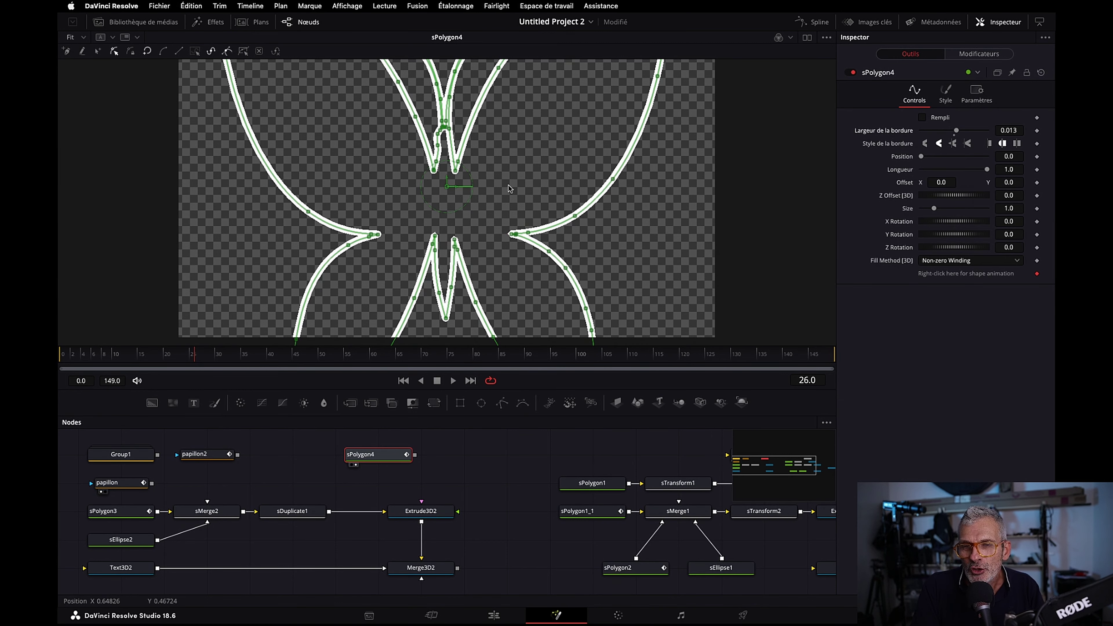
scroll(519, 253, "up", 1)
scroll(519, 254, "up", 3)
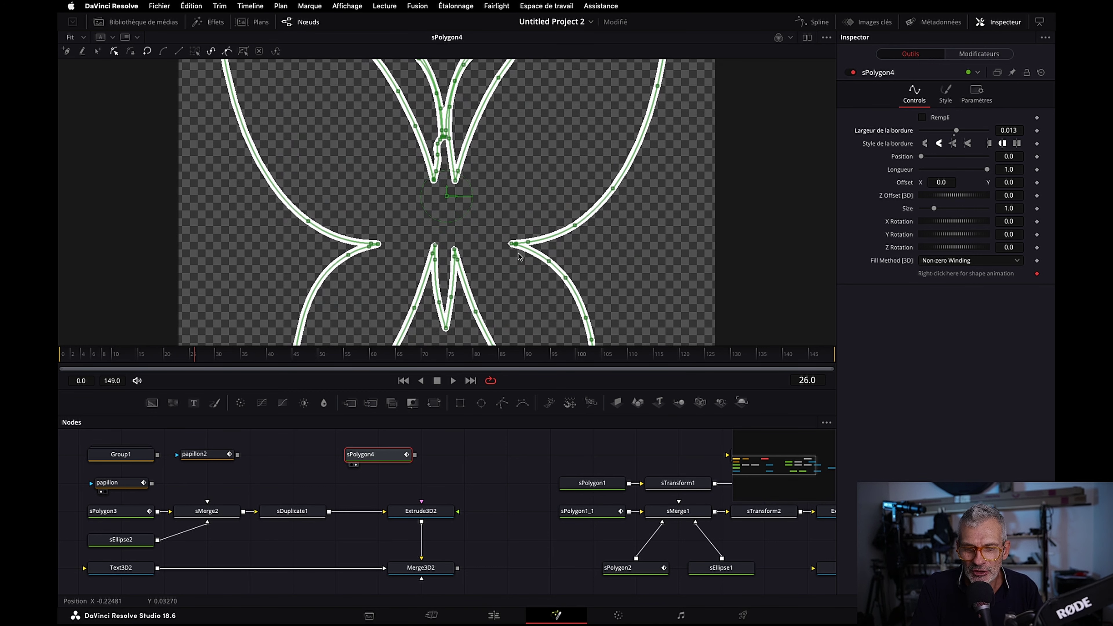
Add and view an sTransform node after sPolygon4, with X size 0.61, Y size 0.53 and rotation 2.6
left_click_drag(464, 454, 450, 238)
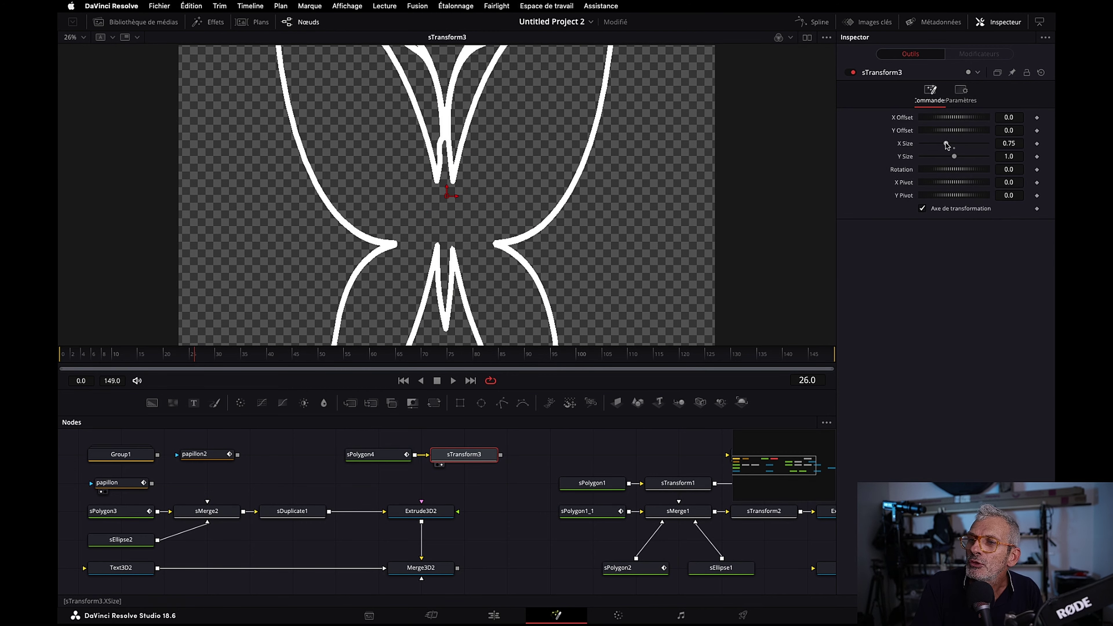
mouse_move(954, 156)
left_mouse_down()
mouse_move(938, 156)
mouse_move(941, 144)
left_mouse_up()
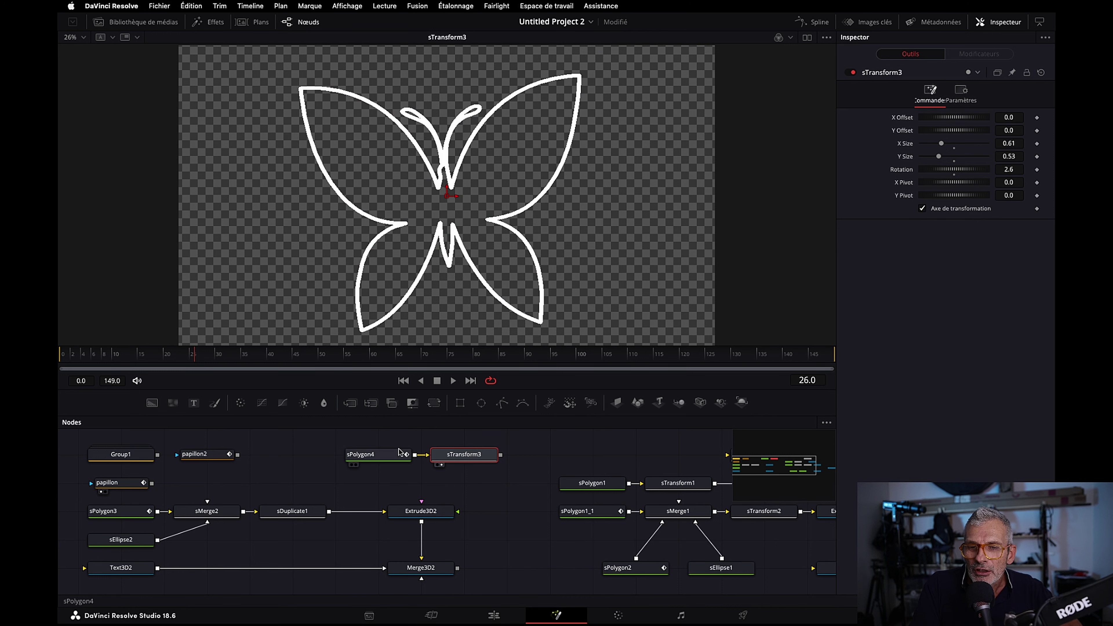
Try a shorter drawn length on sPolygon4's butterfly outline
left_click(376, 457)
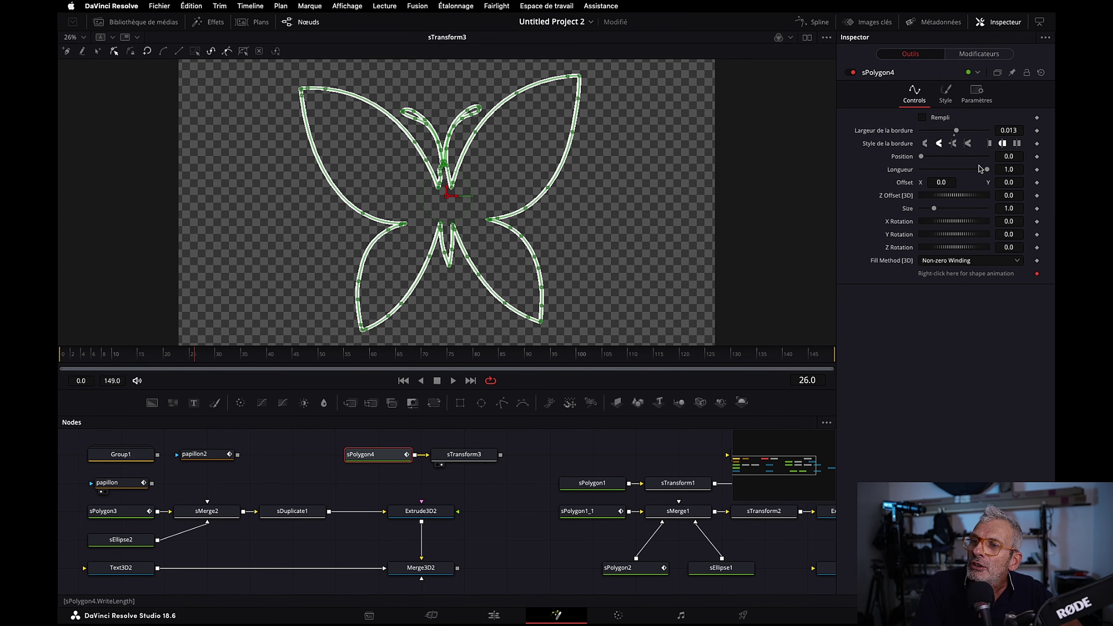
left_click_drag(988, 170, 960, 170)
Add an Extrude 3D node after sTransform3 and view the extruded butterfly outline
left_click(473, 456)
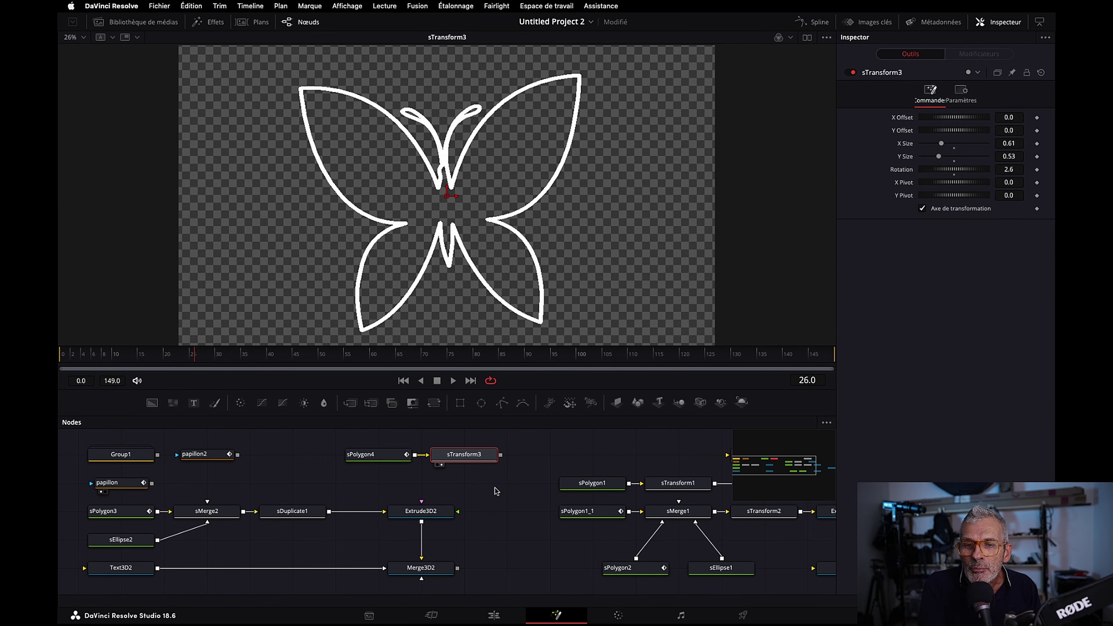
key("shift+space")
type("Extrude 3D")
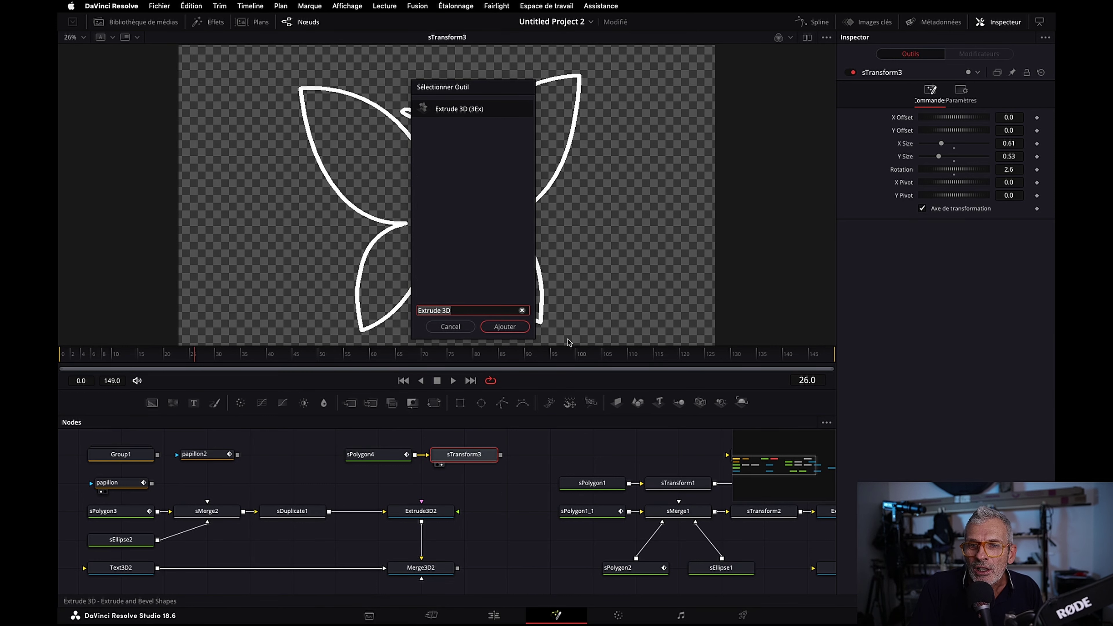
left_click(522, 328)
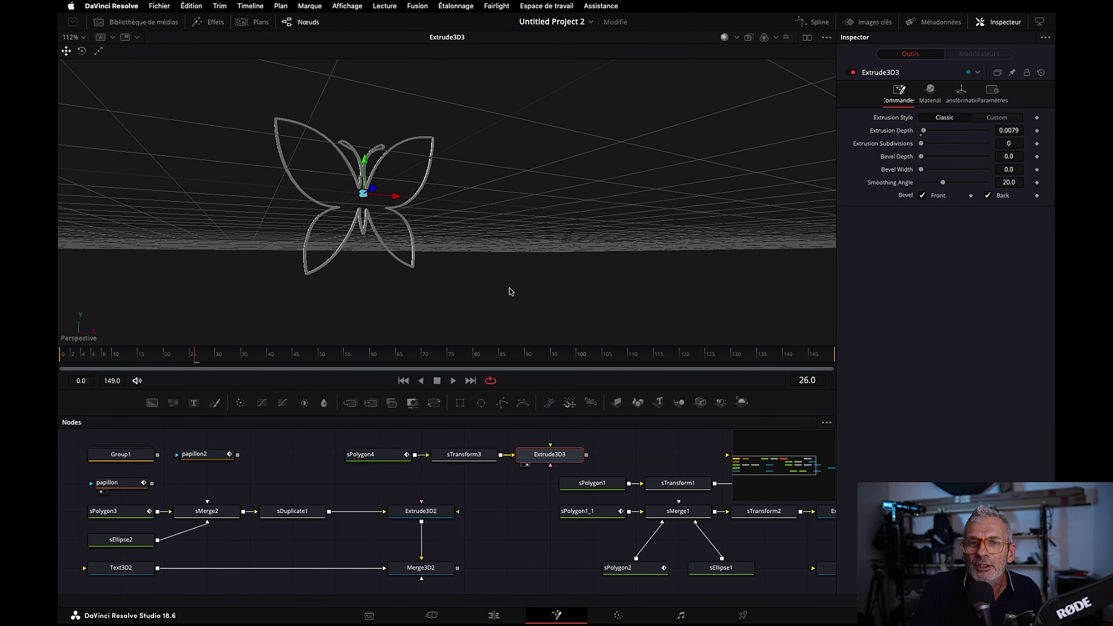
Set Extrude3D3's extrusion depth to 0.0472, subdivisions to 10, bevel width to 0.08 and smoothing angle to 49.13
left_click_drag(506, 285, 613, 296)
left_click_drag(924, 131, 940, 137)
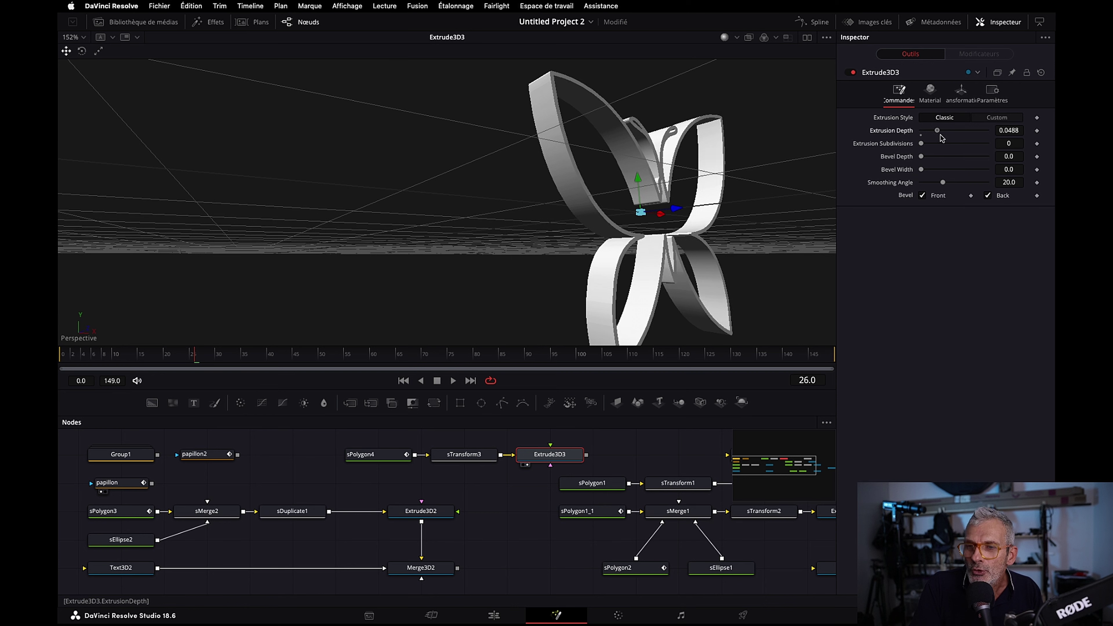
left_click_drag(744, 268, 542, 268)
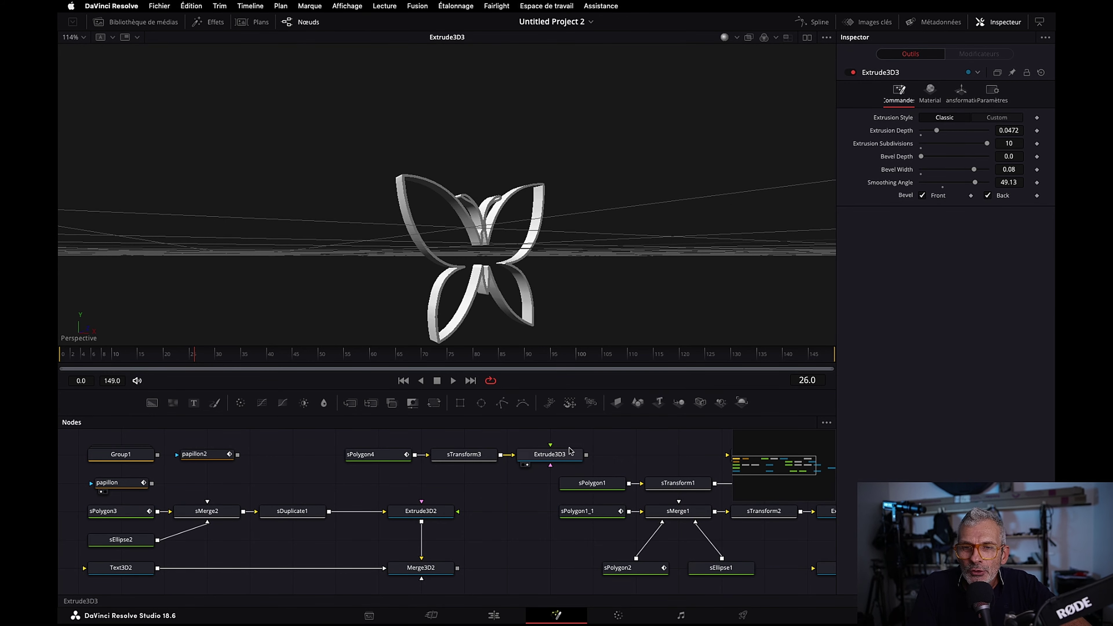
left_click_drag(475, 309, 532, 311)
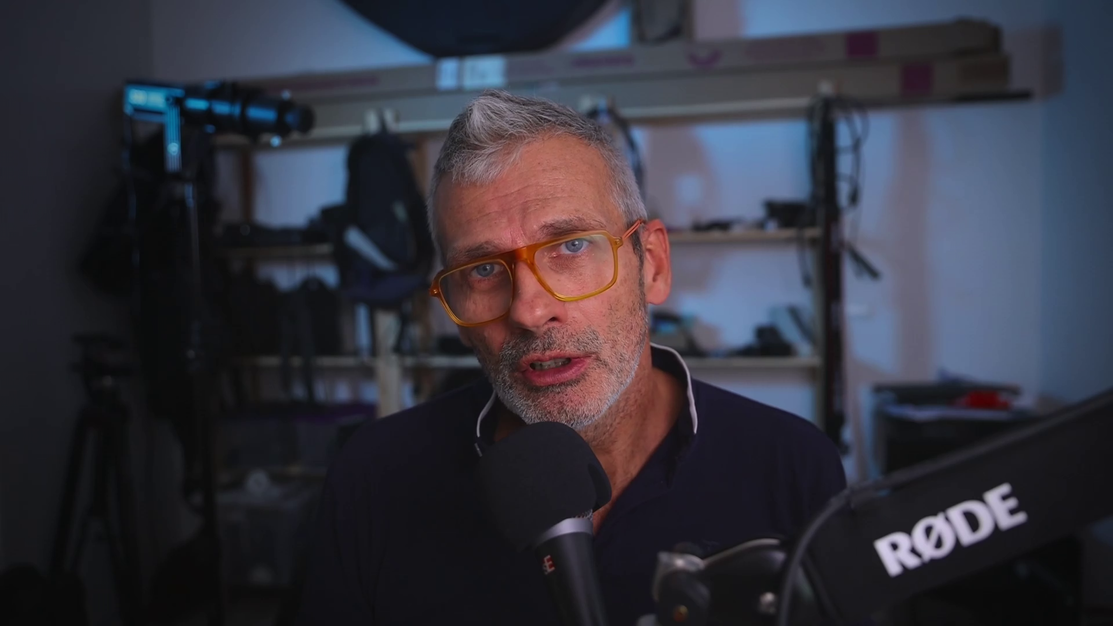